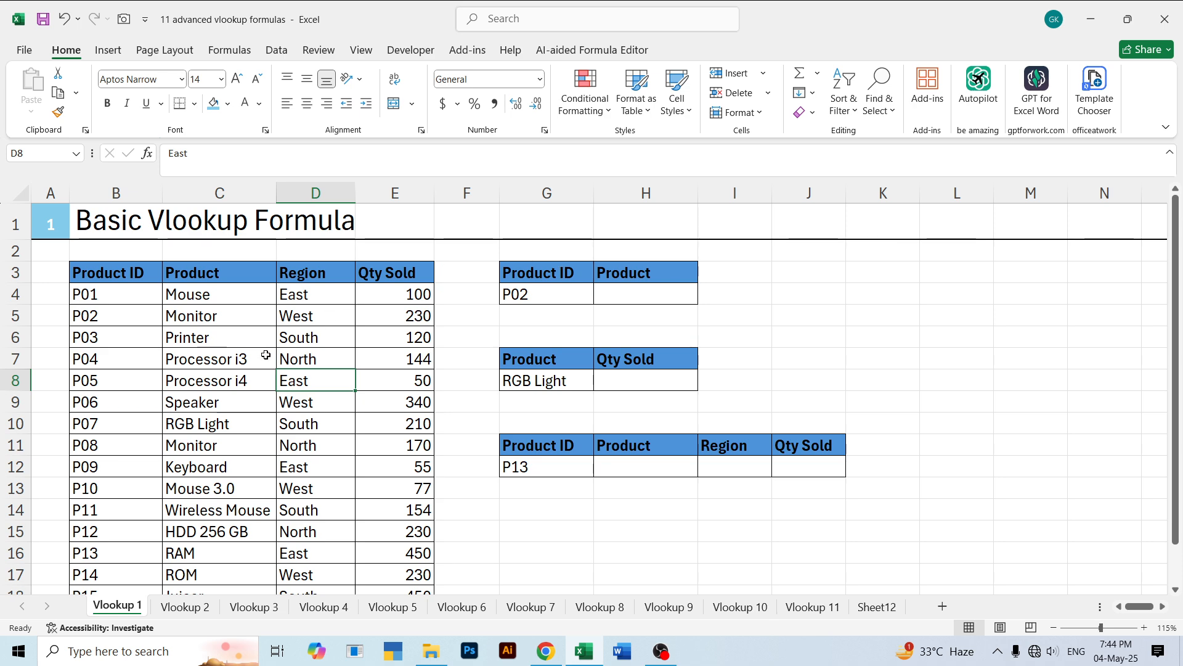
drag(534, 272, 546, 296)
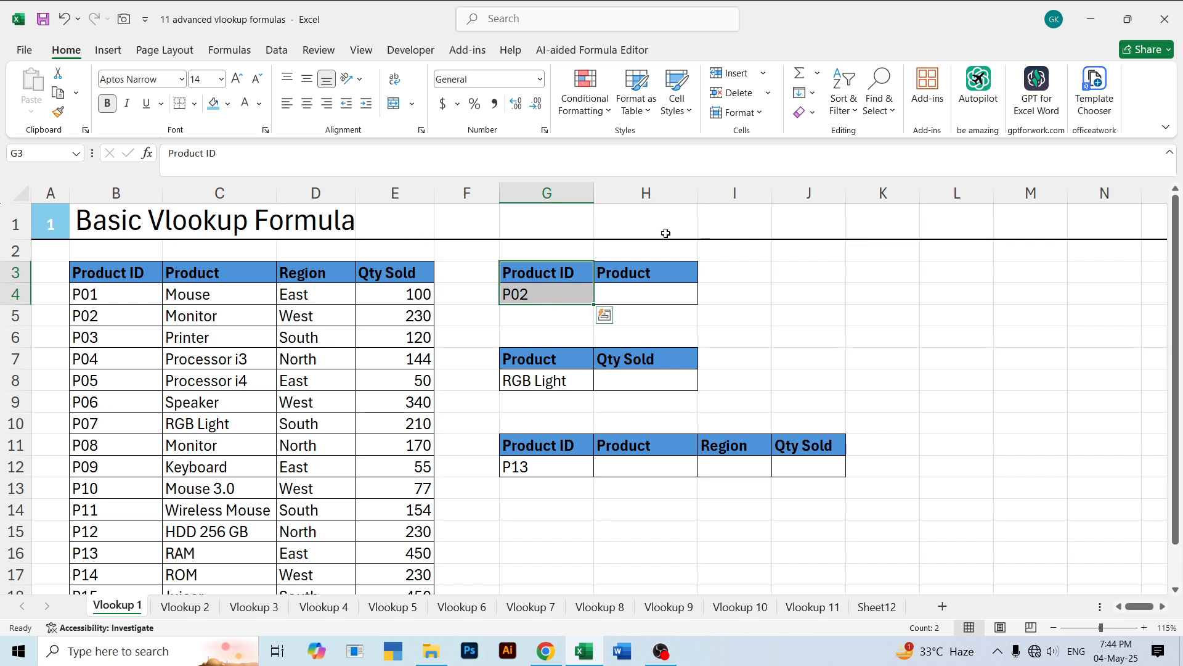
click(647, 287)
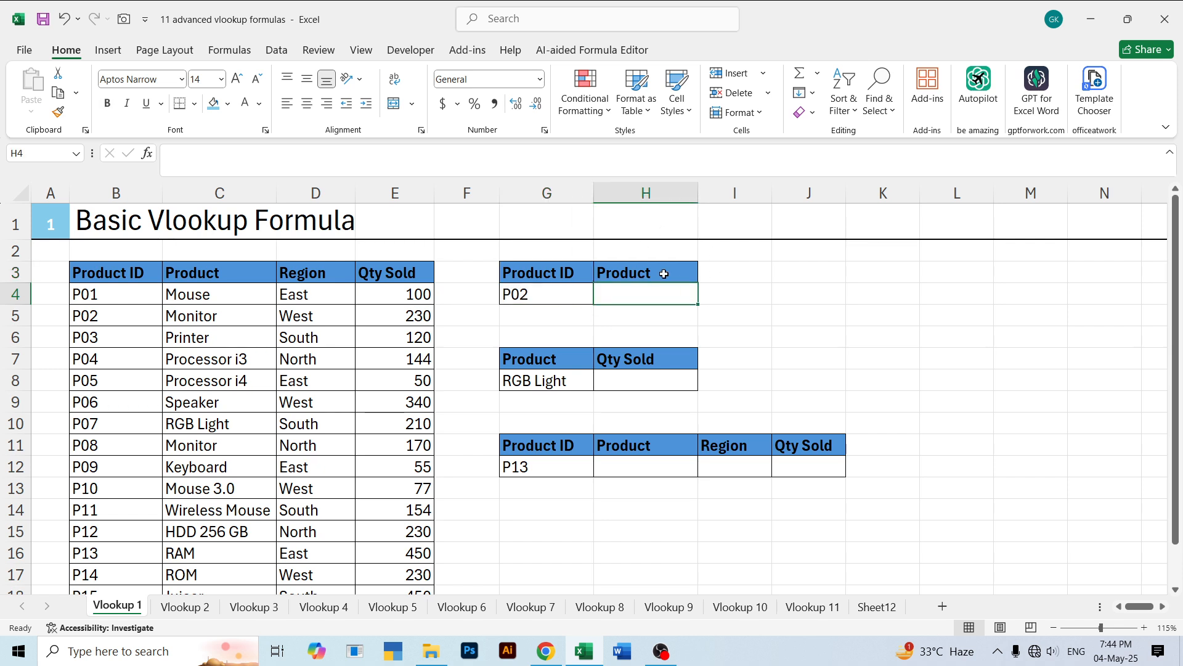
click(551, 298)
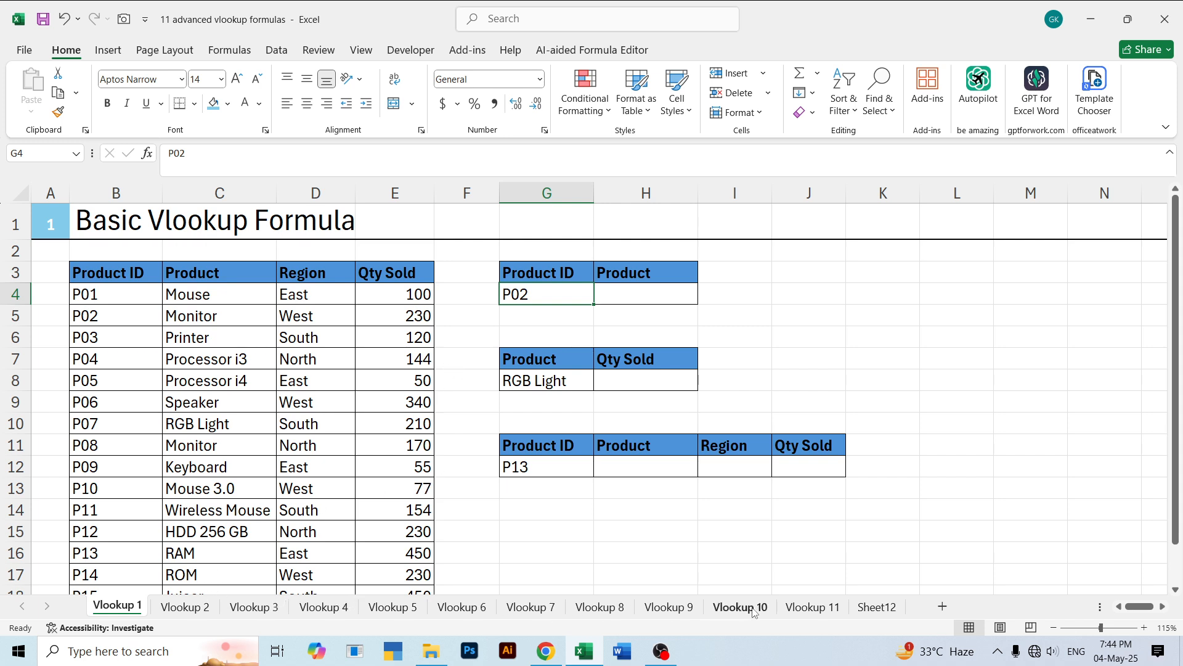
- Enter =VLOOKUP(G4,B3:E18,2,0) in H4 to return the product for the product ID in G4
click(624, 296)
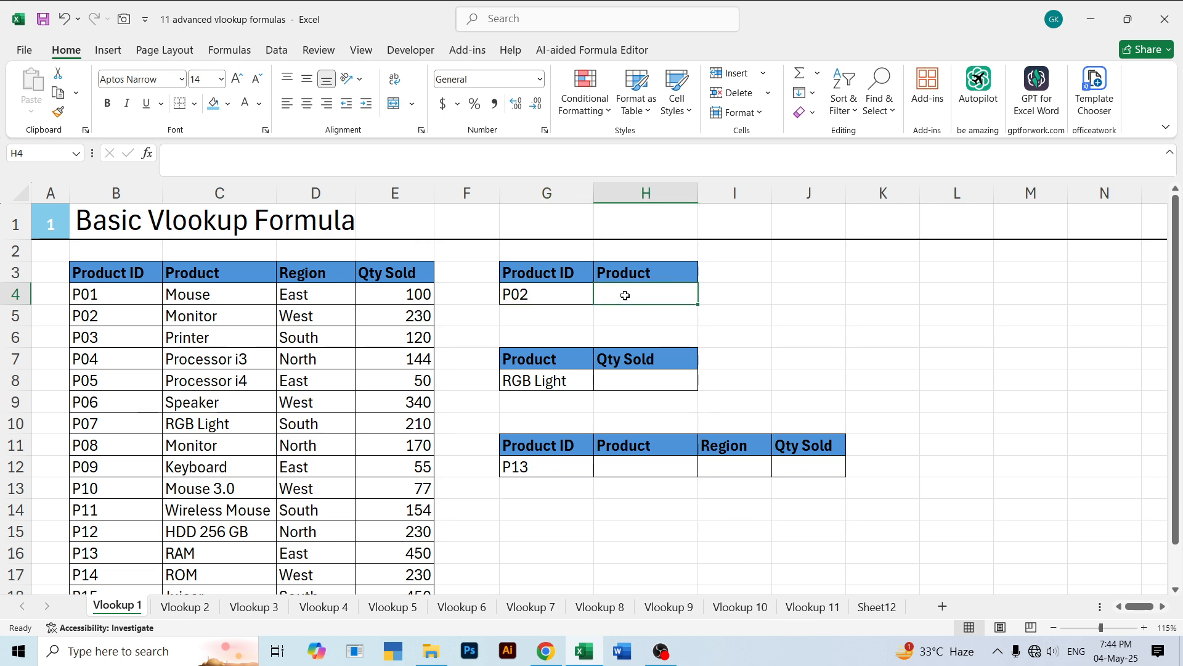
text(=vloo)
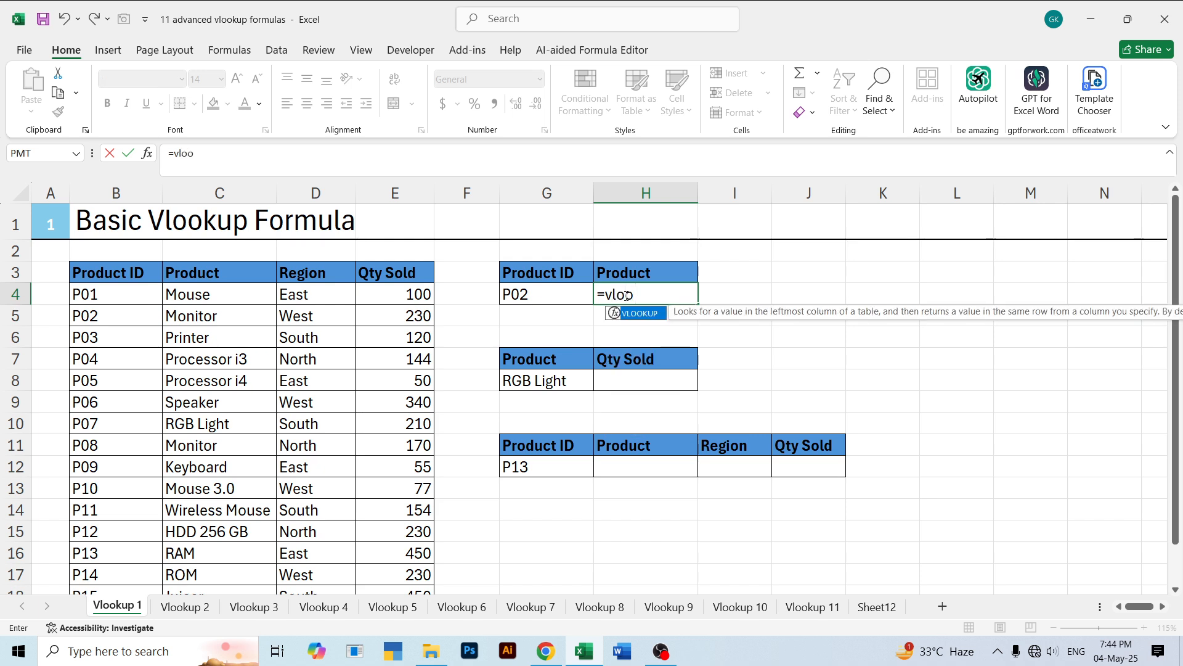
key(Tab)
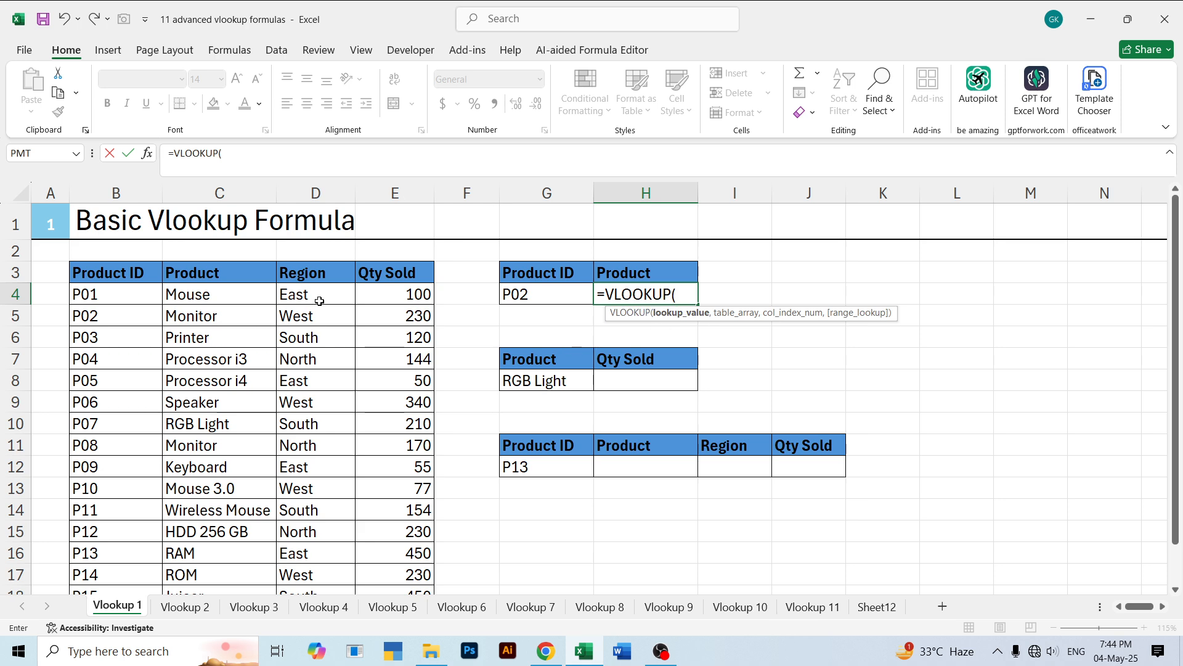
click(524, 294)
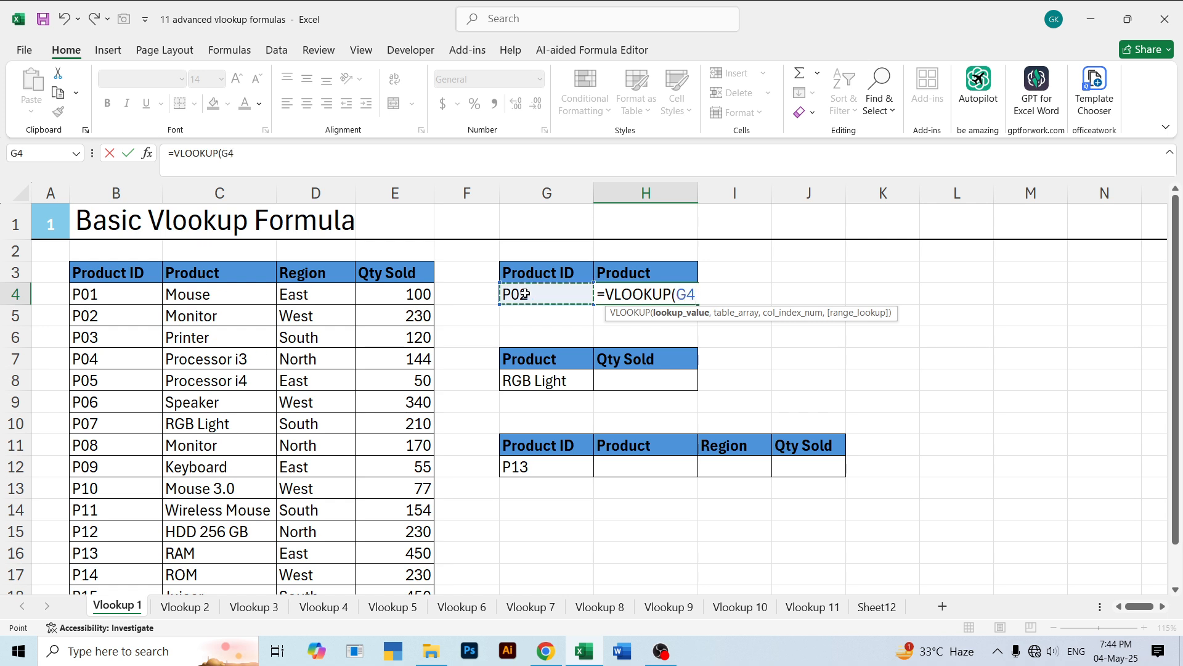
text(,)
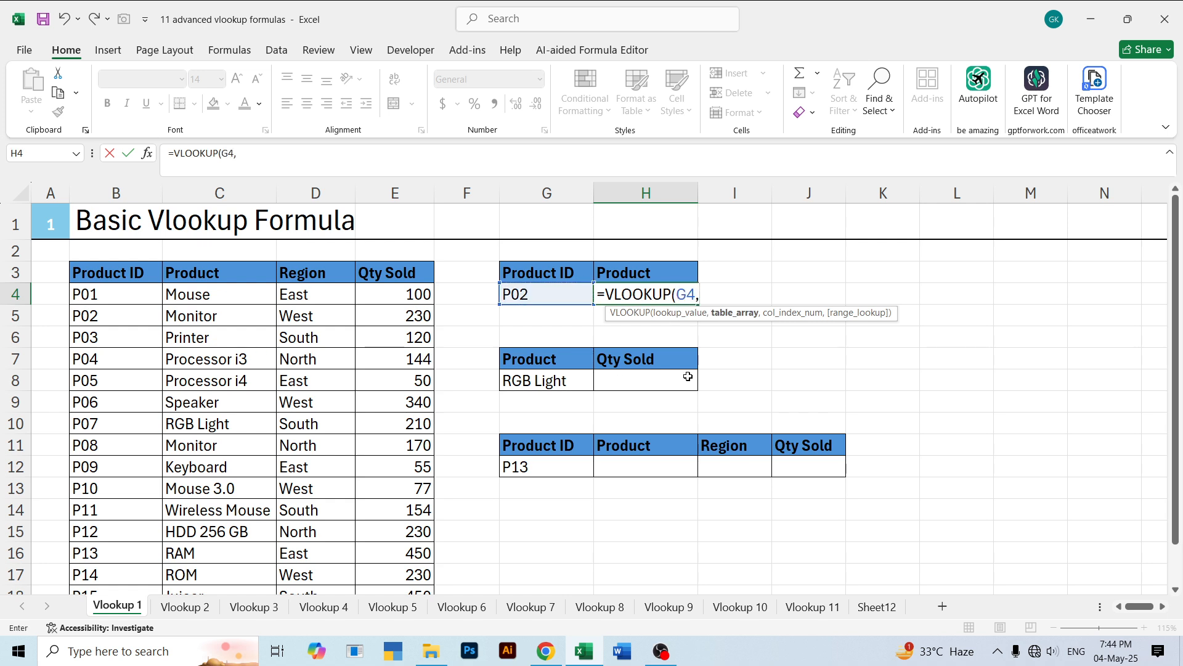
drag(89, 270, 412, 593)
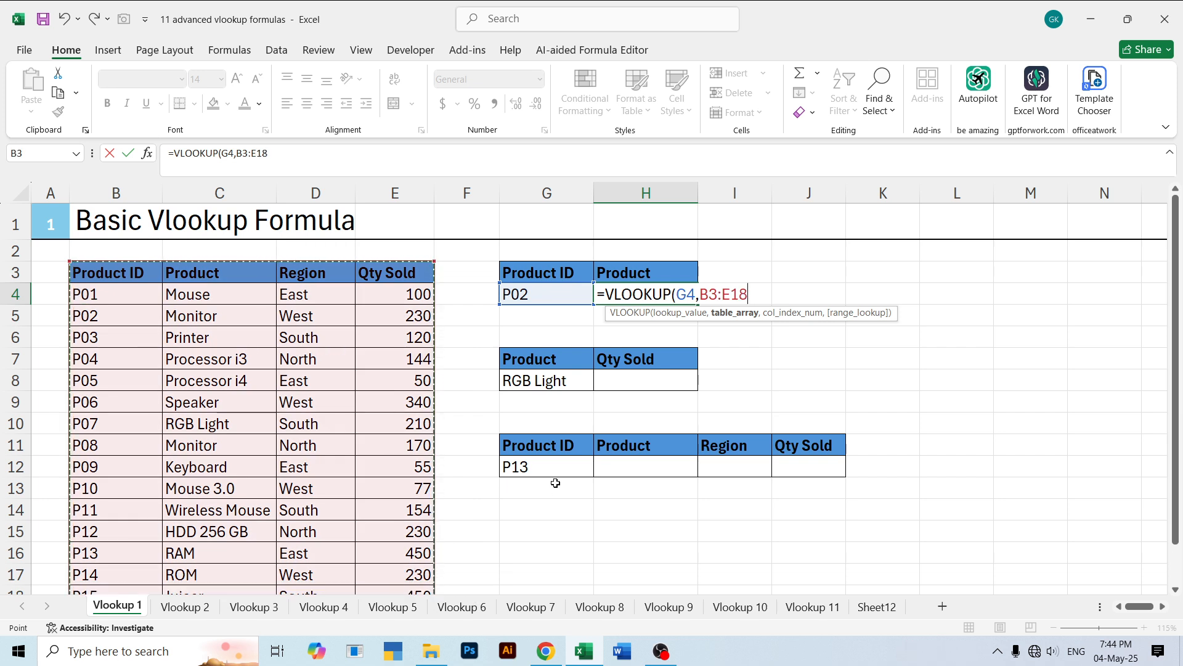
text(,2)
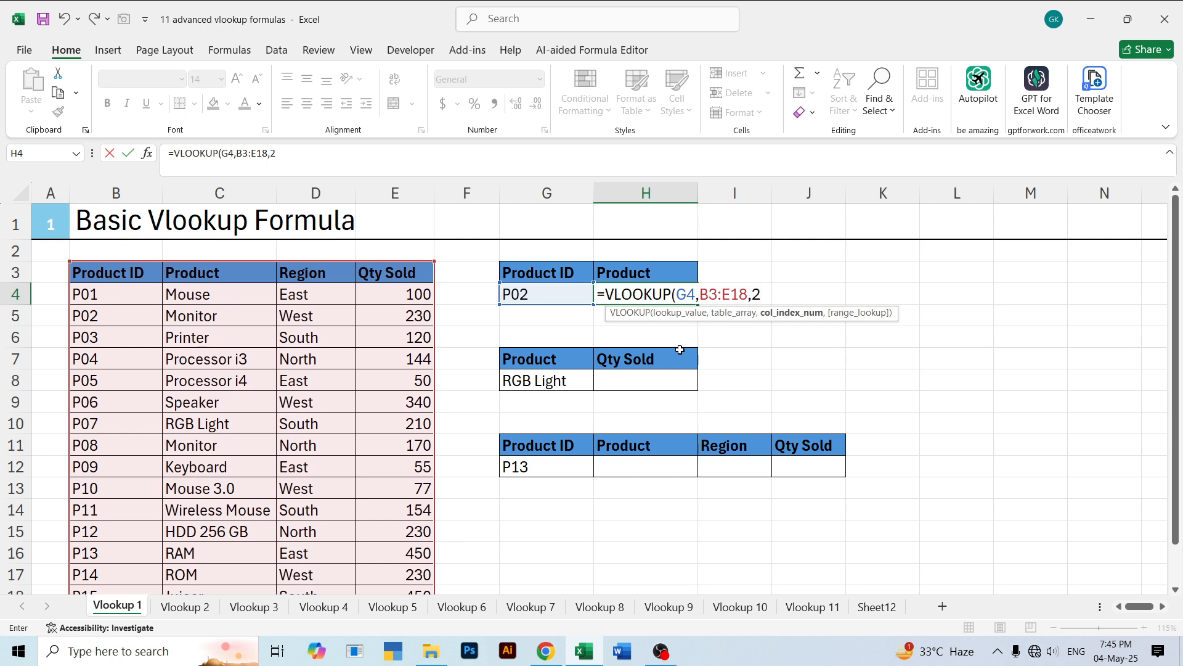
text(,)
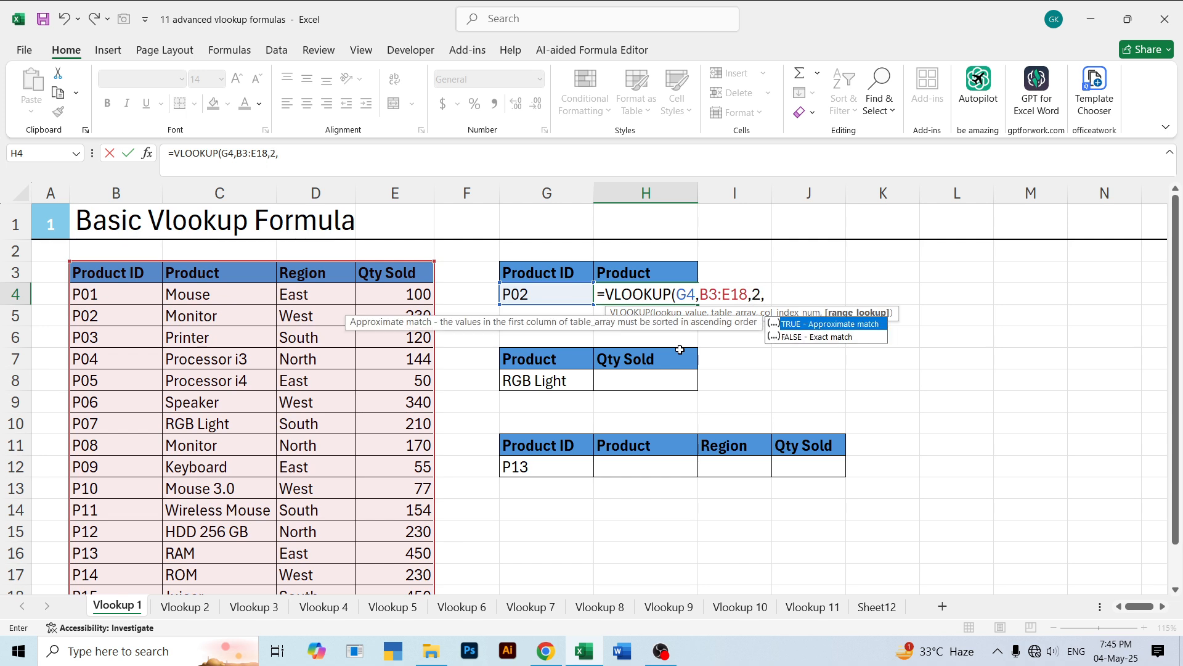
text(0))
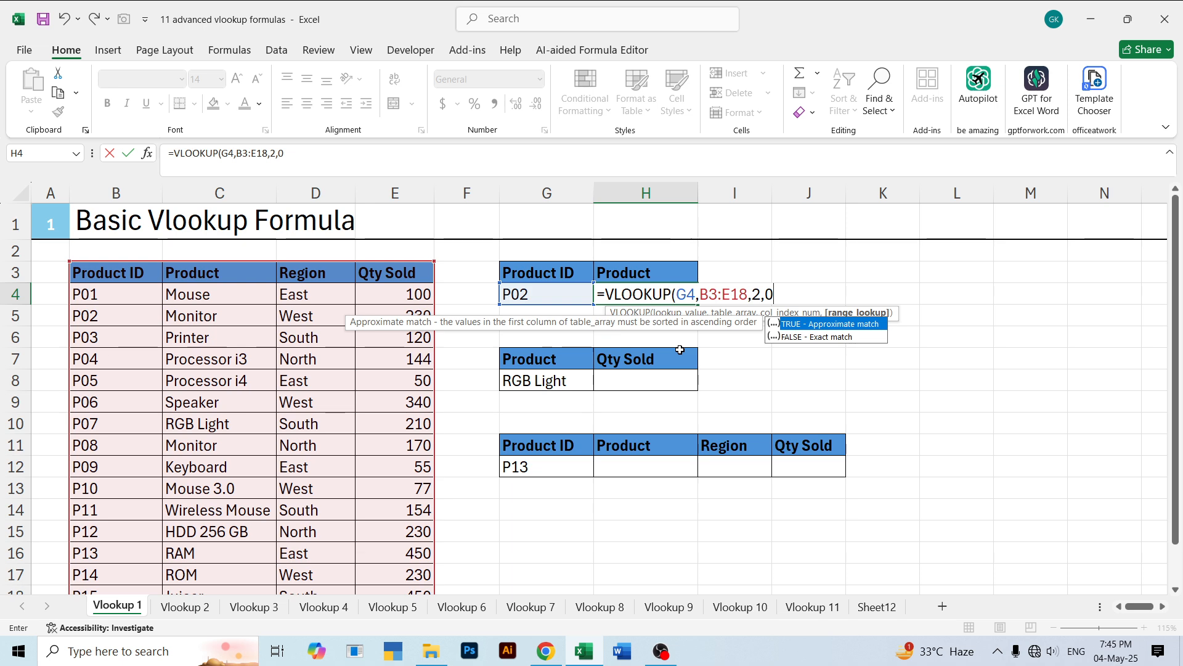
key(Return)
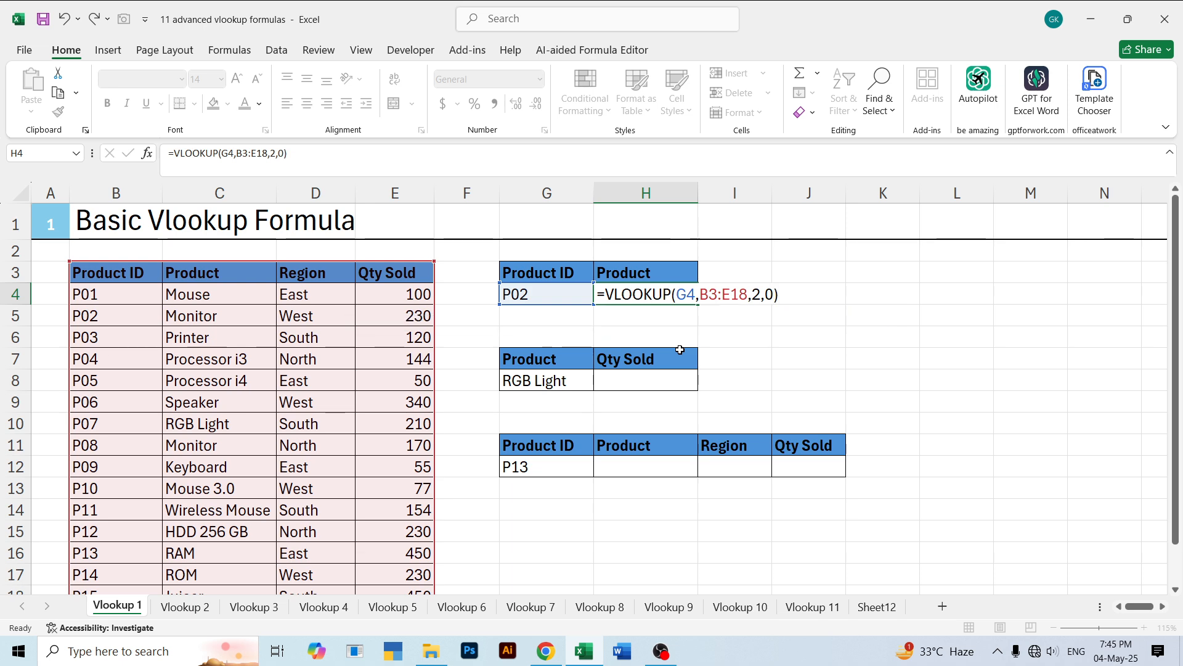
- Change the lookup product ID in G4 to P05
double_click(544, 295)
key(BackSpace)
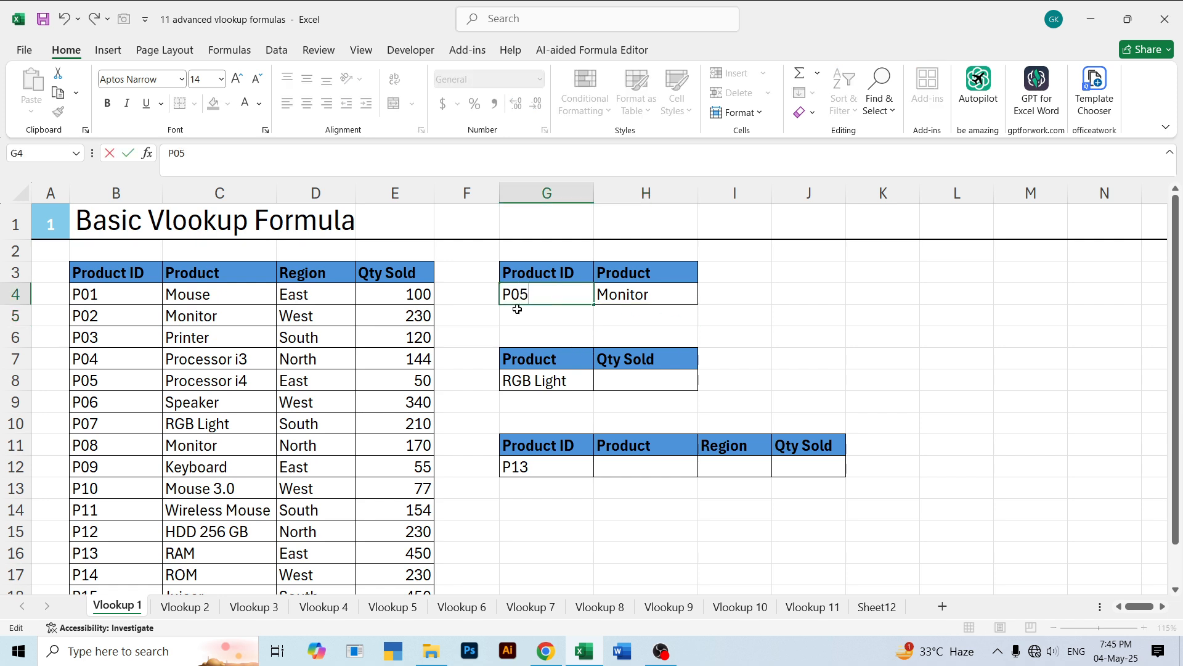
key(Return)
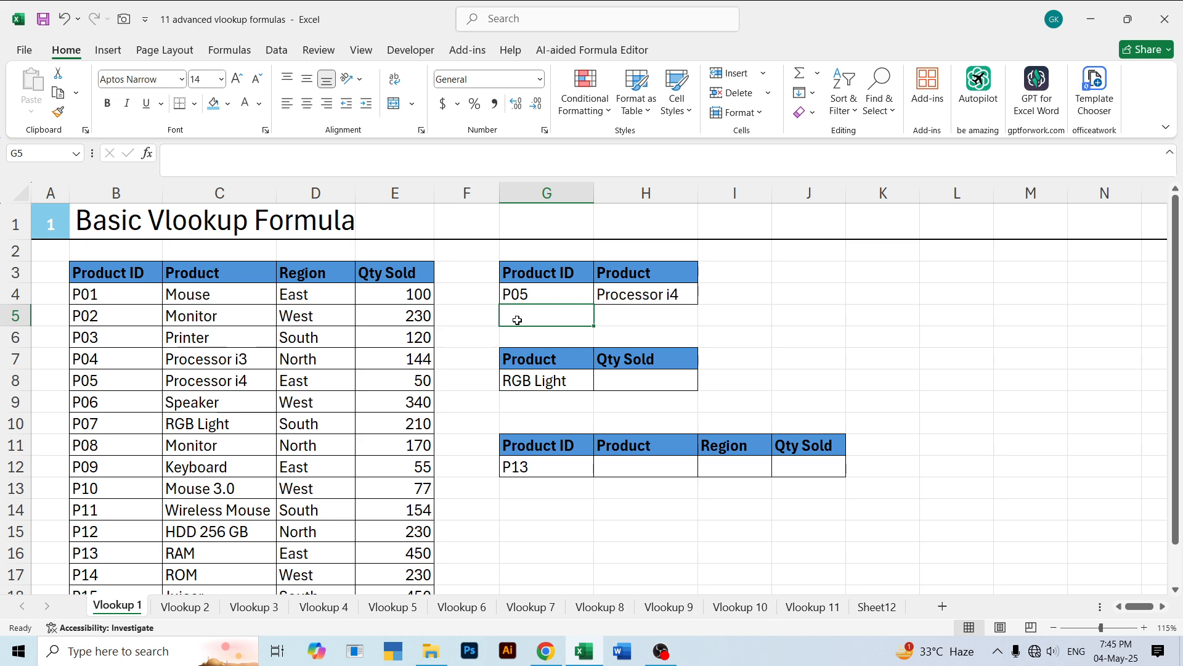
- Enter =VLOOKUP(G8,C3:E18,3,0) in H8 to return the quantity sold for the product in G8
click(536, 363)
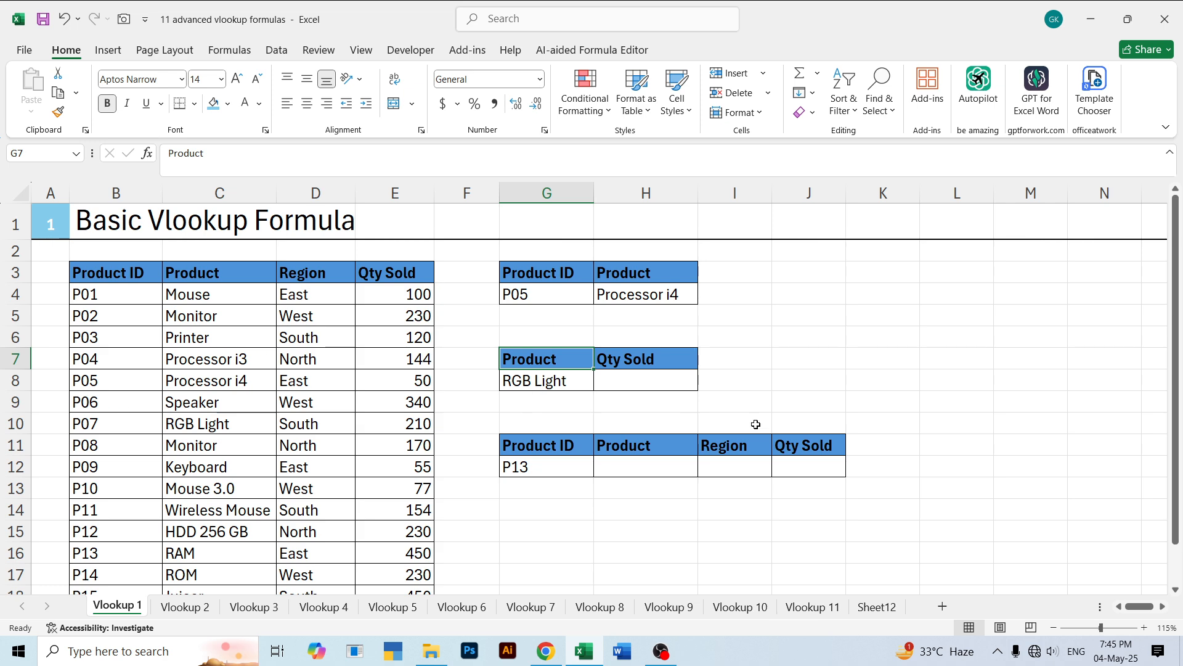
click(621, 377)
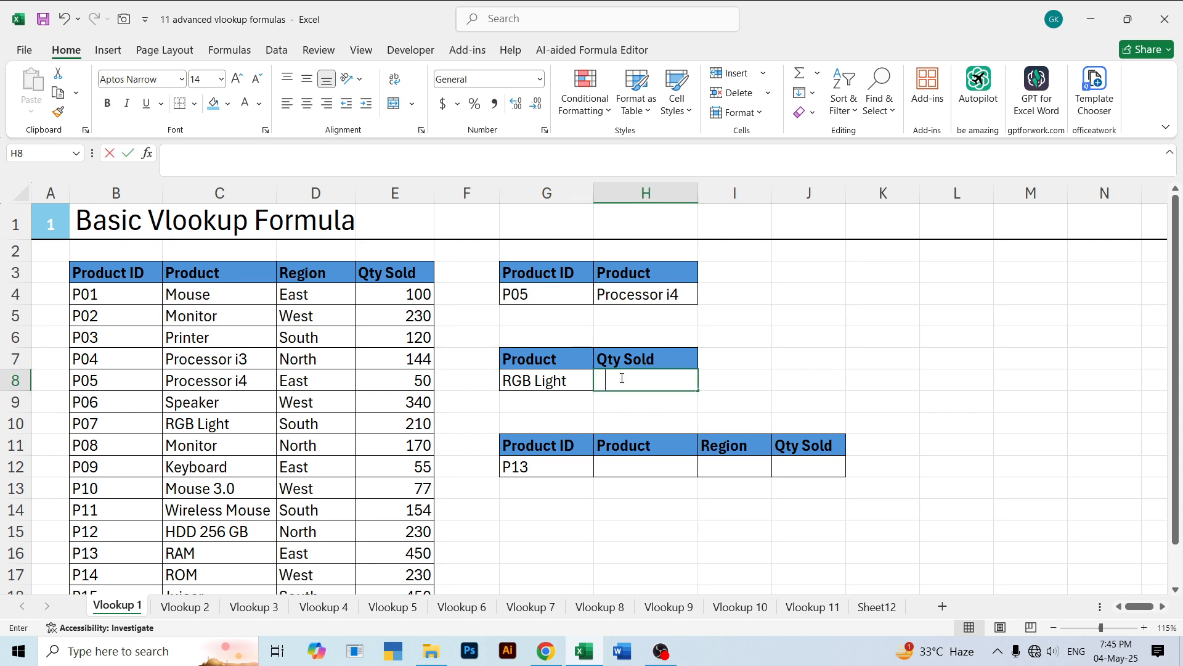
text(=vloo)
key(Tab)
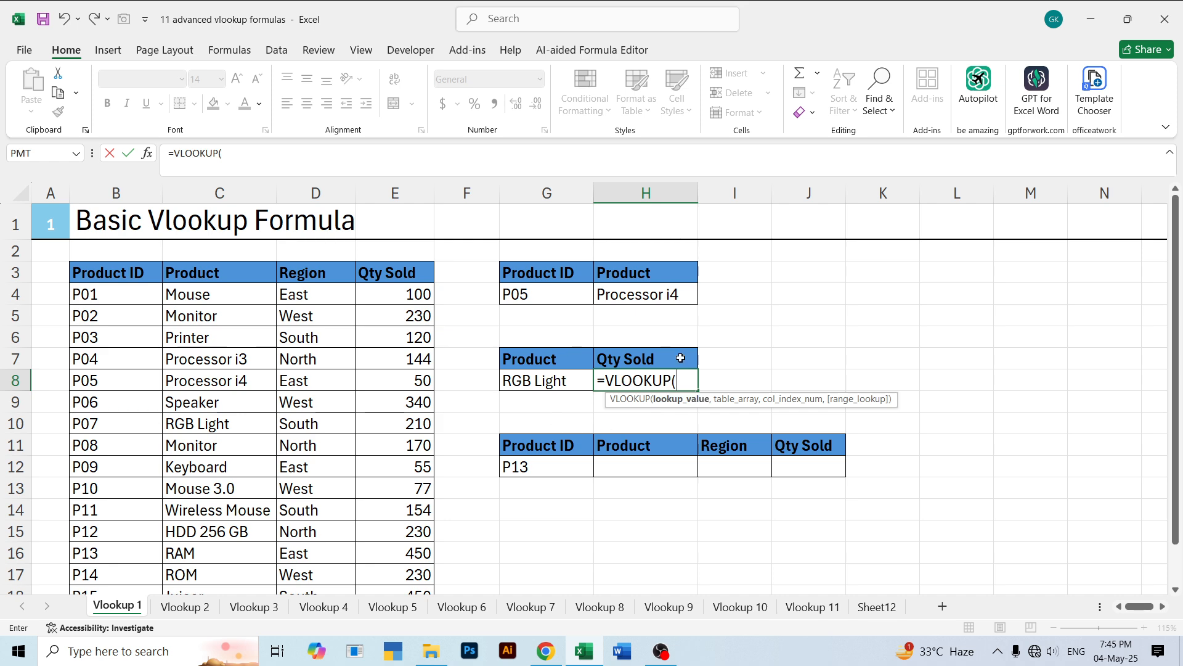
click(535, 383)
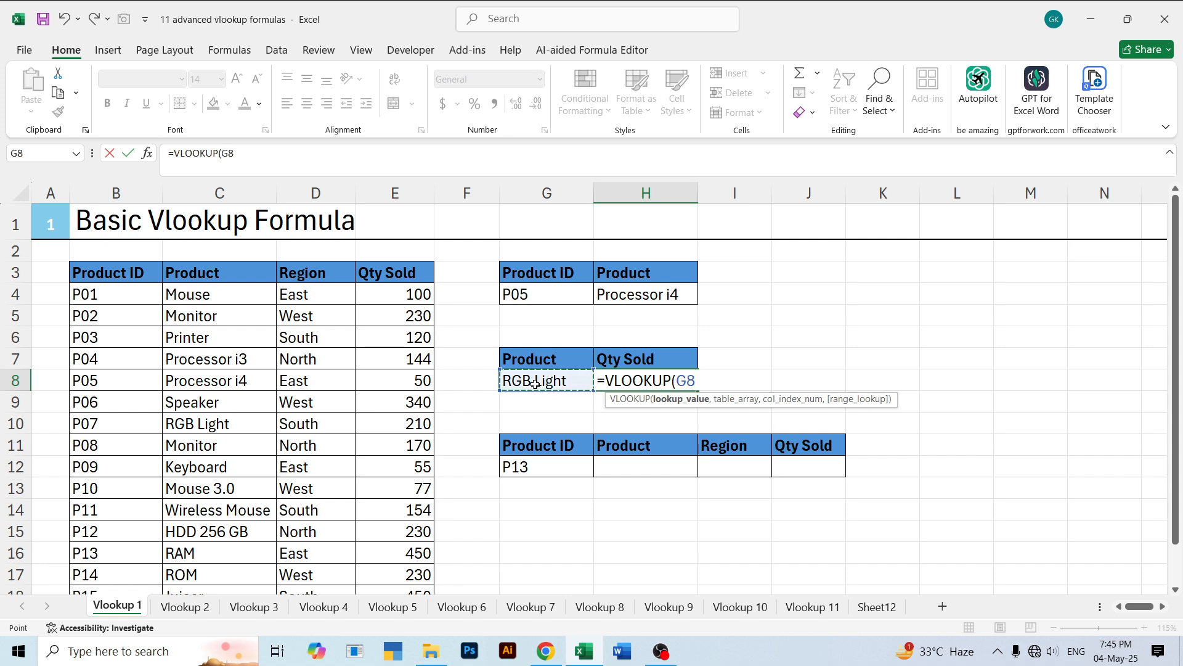
text(,)
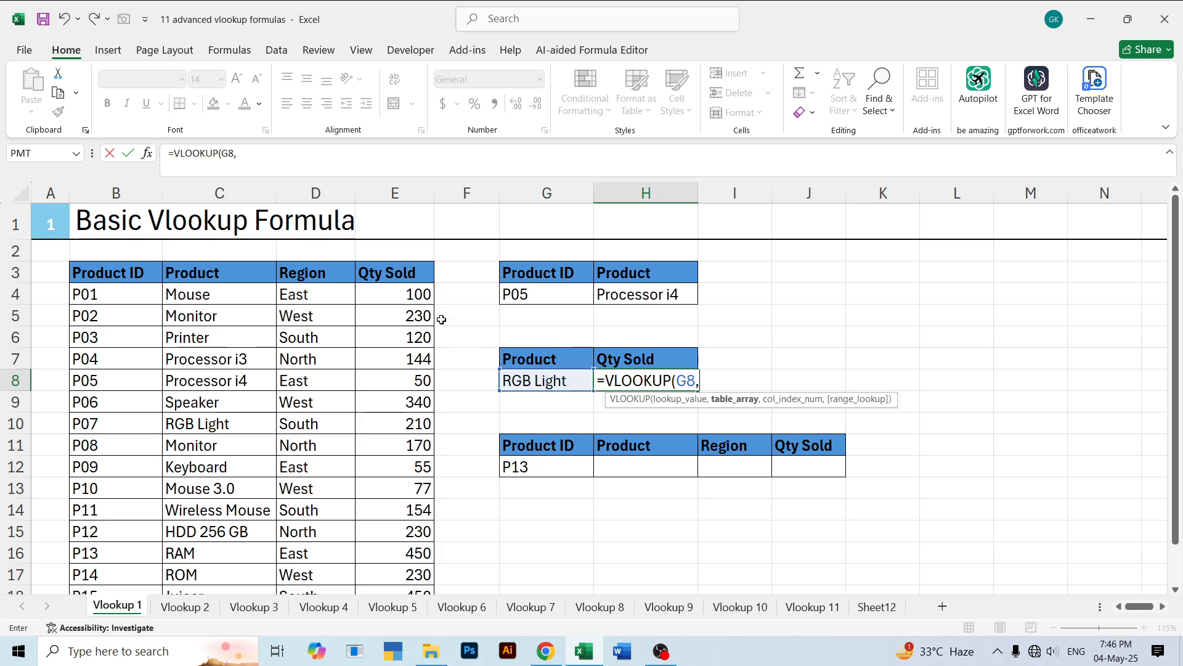
drag(186, 274, 405, 549)
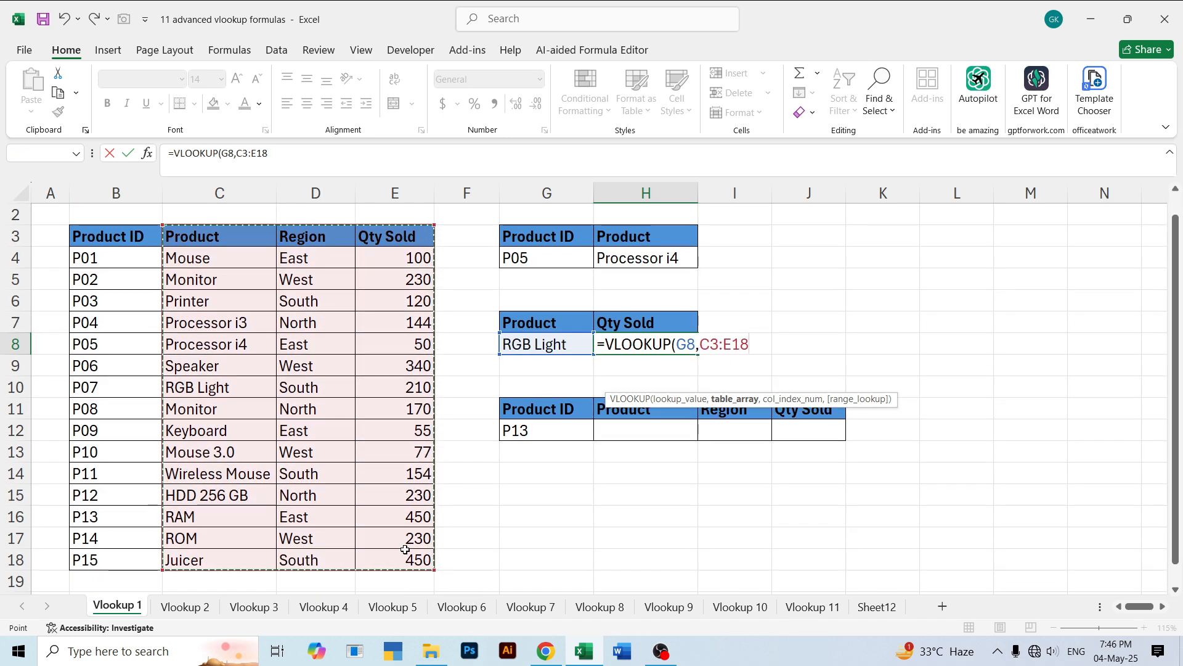
text(,)
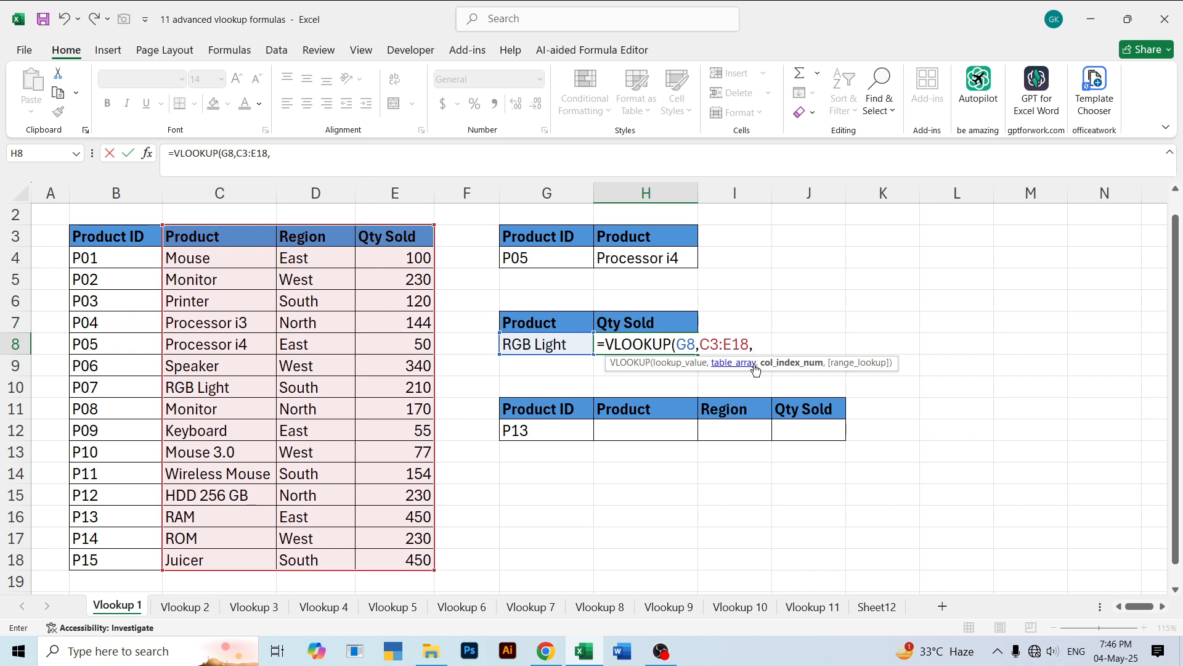
text(2)
key(BackSpace)
text(3,0))
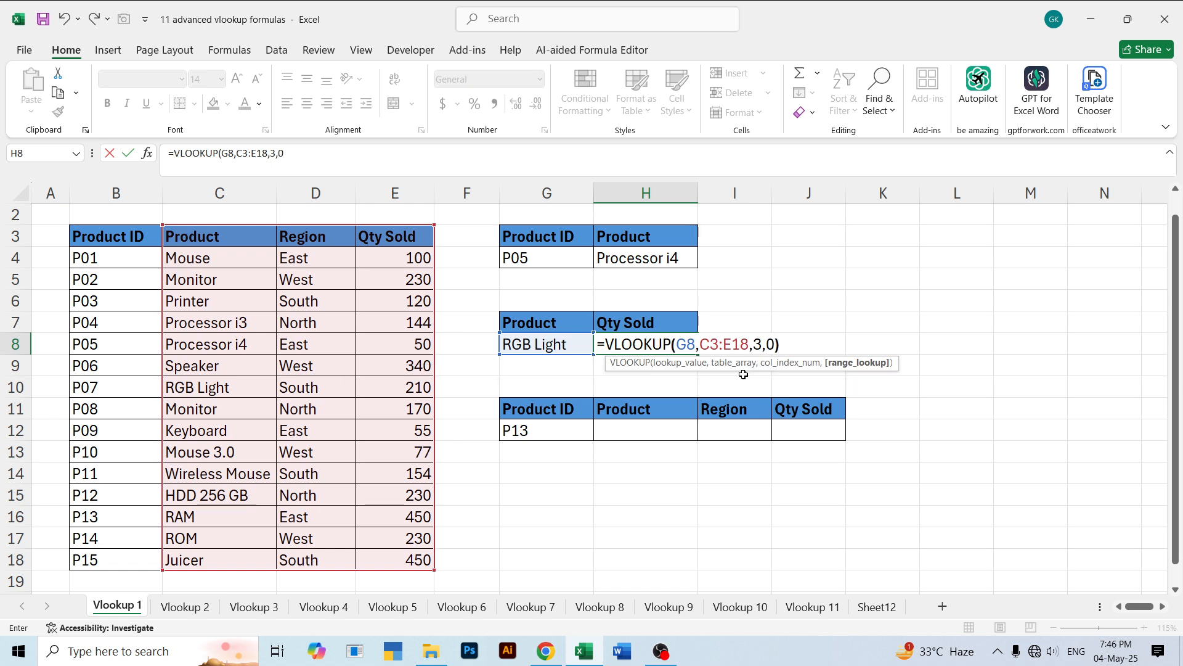
key(Return)
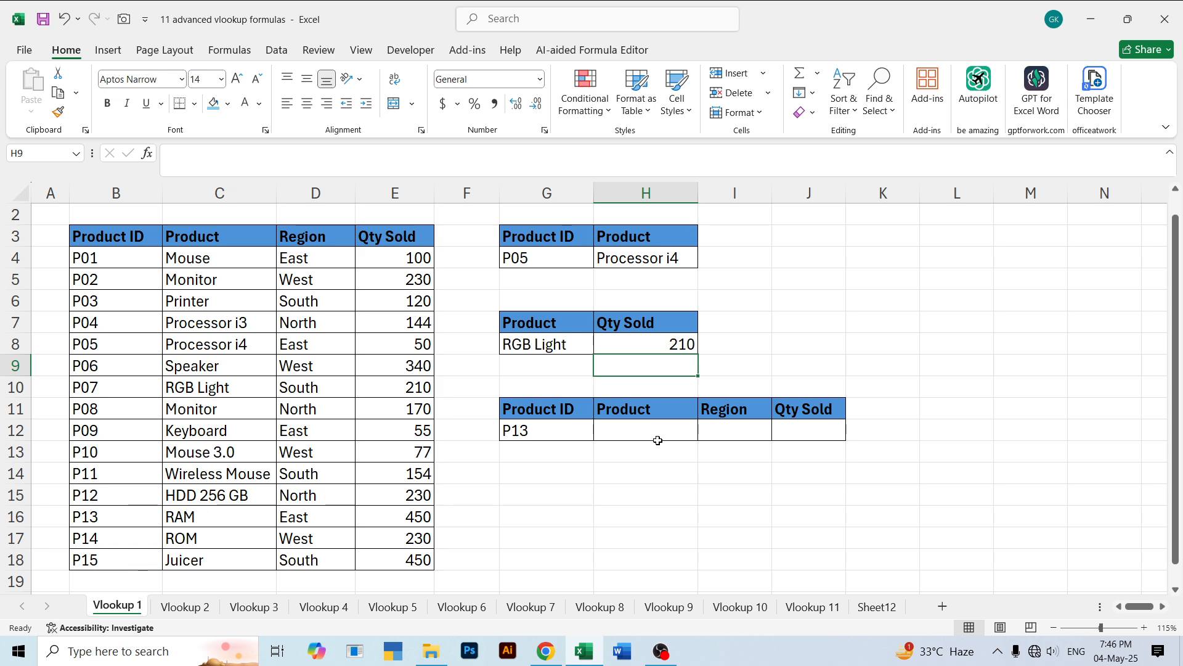
- Enter =VLOOKUP(G12,B3:E18,2,0) in H12 to return the product for the product ID in G12
click(621, 435)
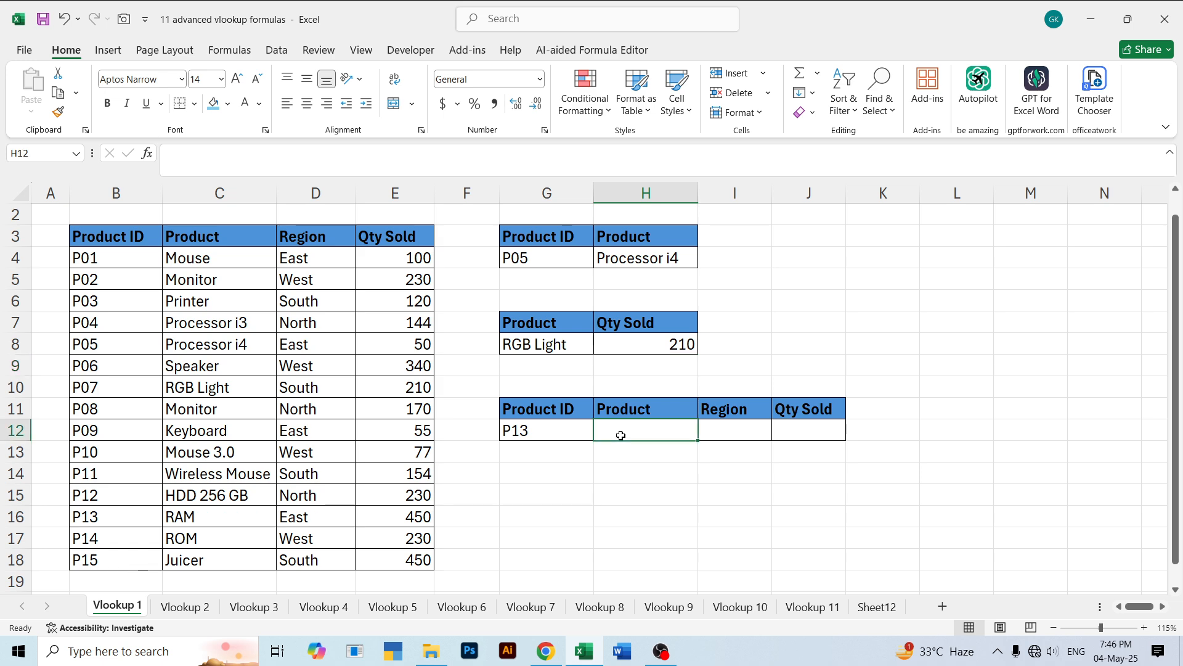
text(=vloo)
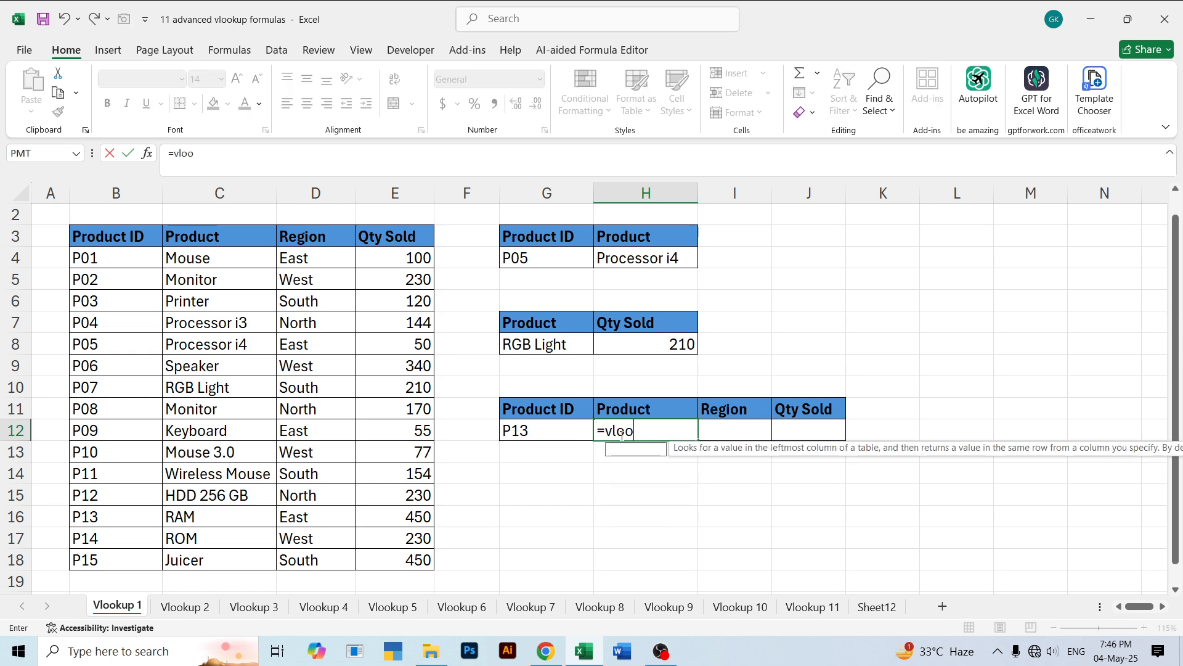
key(Tab)
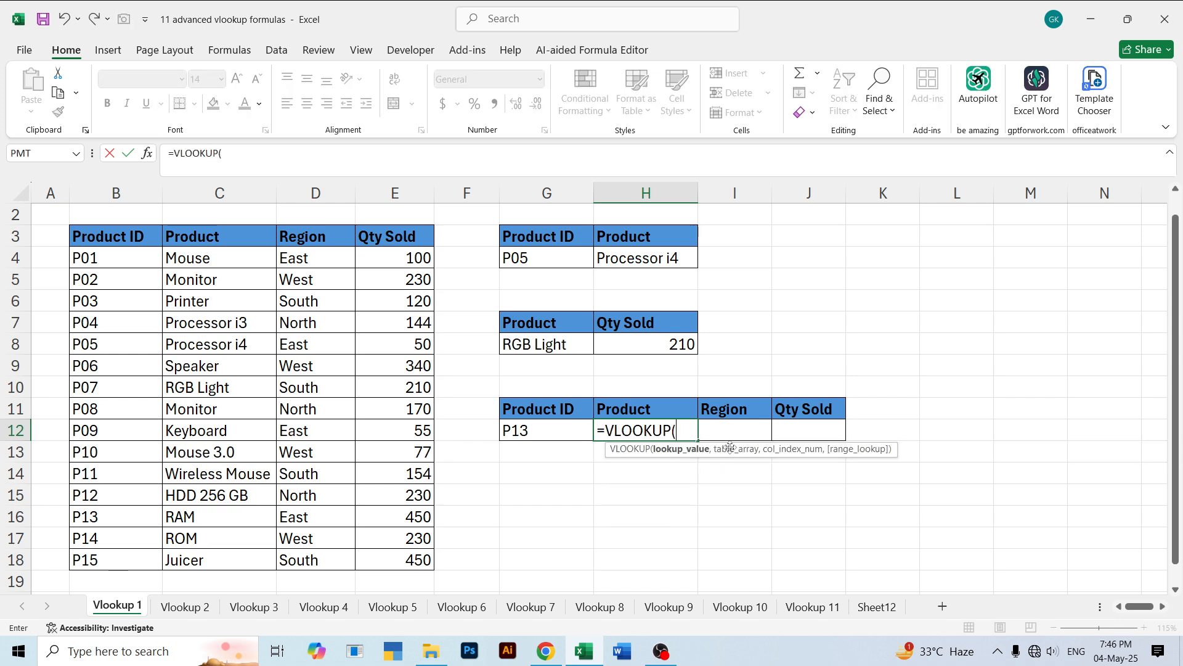
click(557, 424)
text(,)
drag(96, 237, 391, 557)
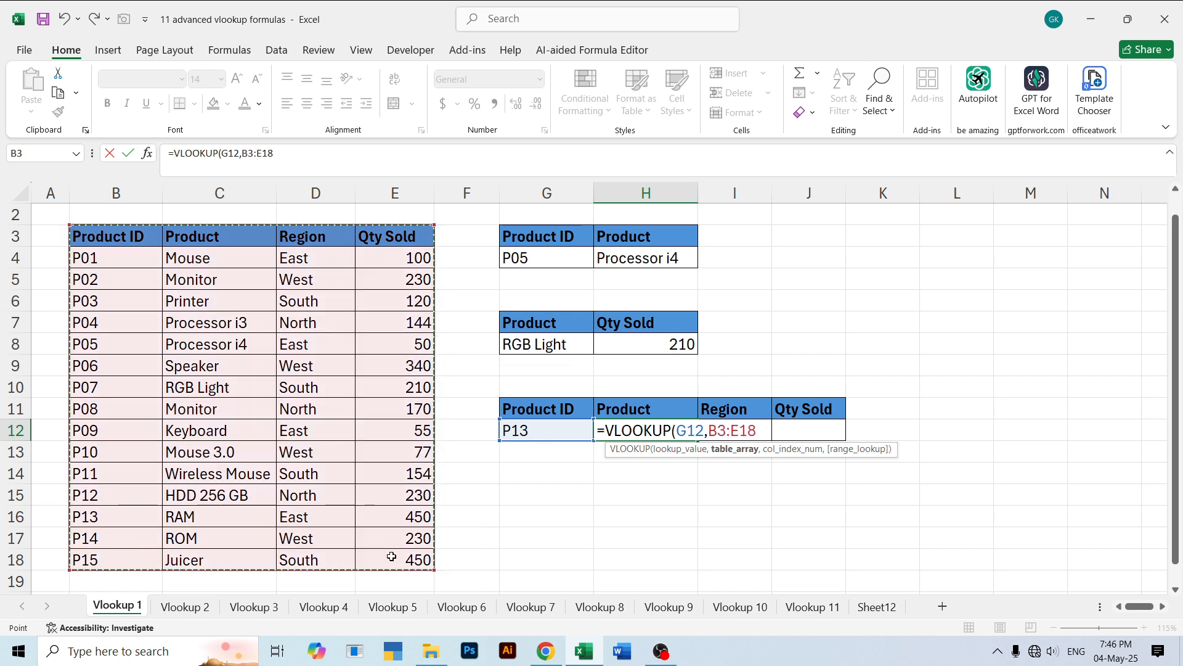
text(,)
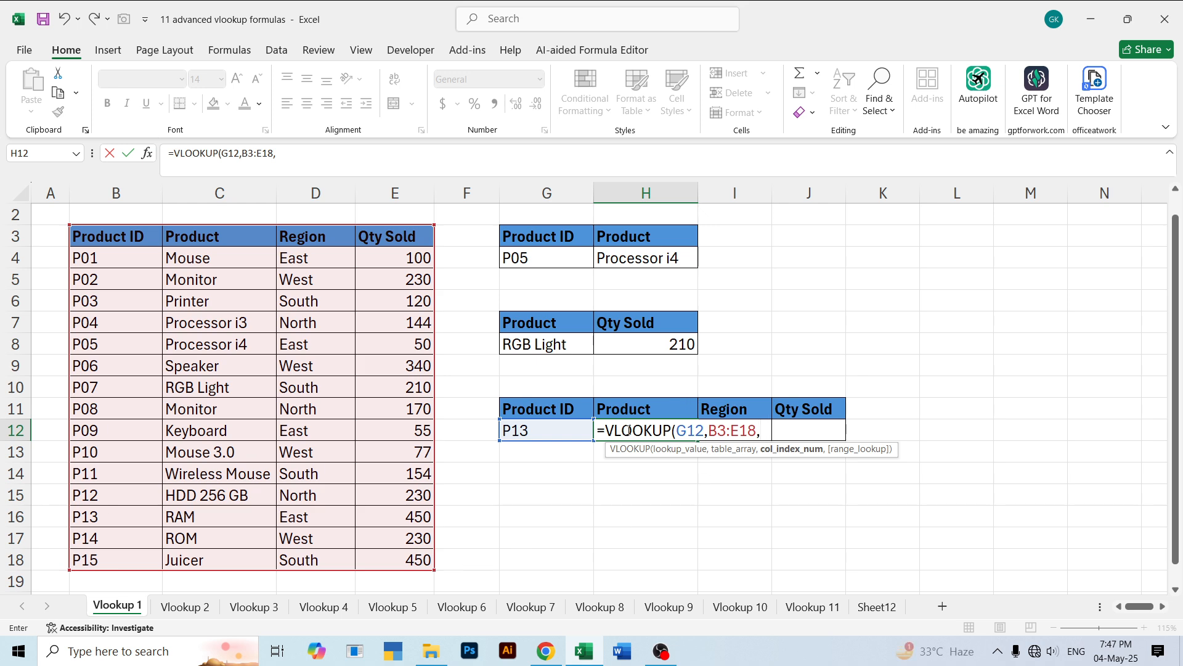
text(2,0))
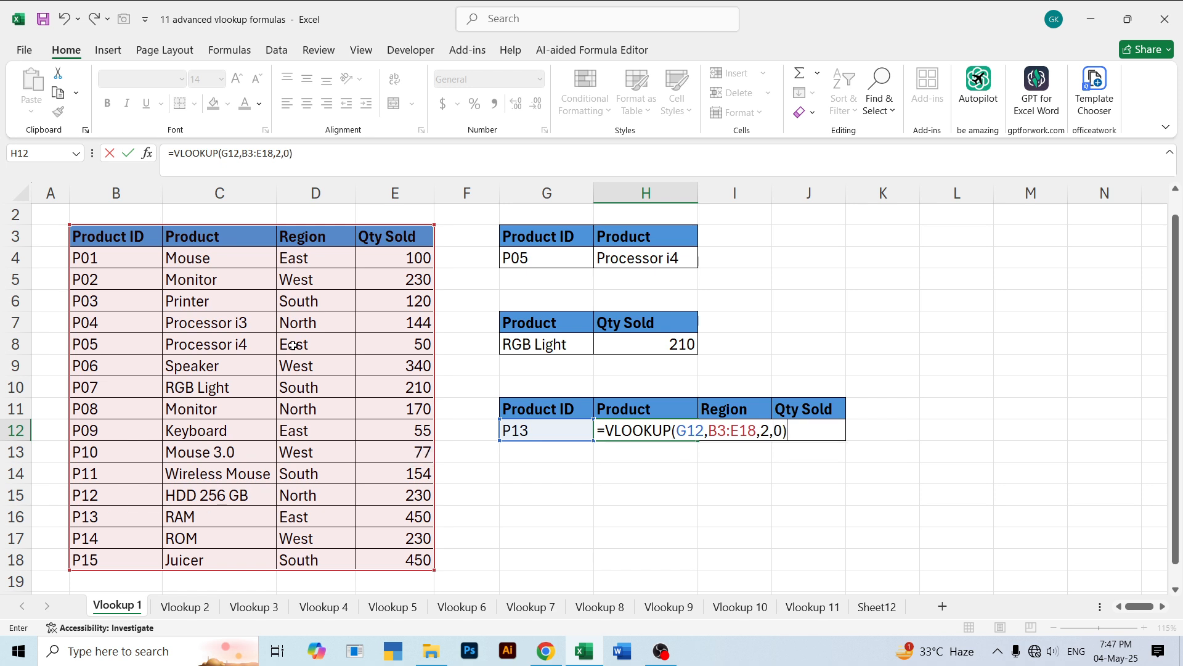
key(Return)
- Enter =VLOOKUP(G12,B3:E18,3,0) in I12 to return the region for the product ID in G12
key(Up)
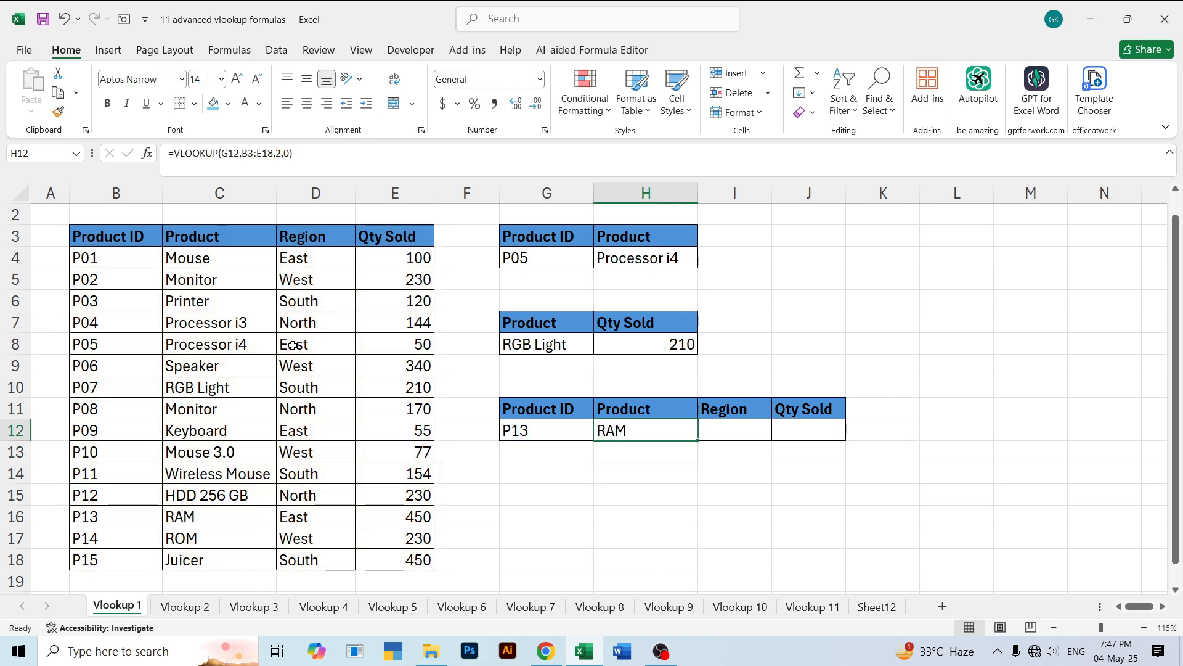
key(Right)
text(=VLOOKUP()
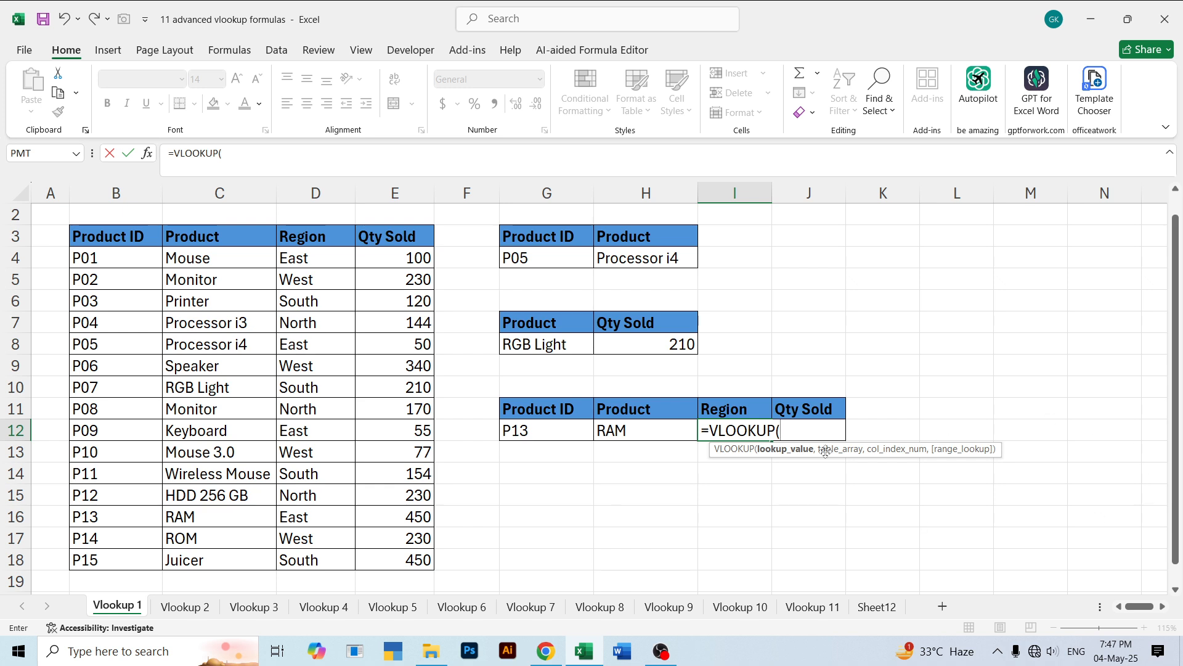
click(538, 434)
text(,)
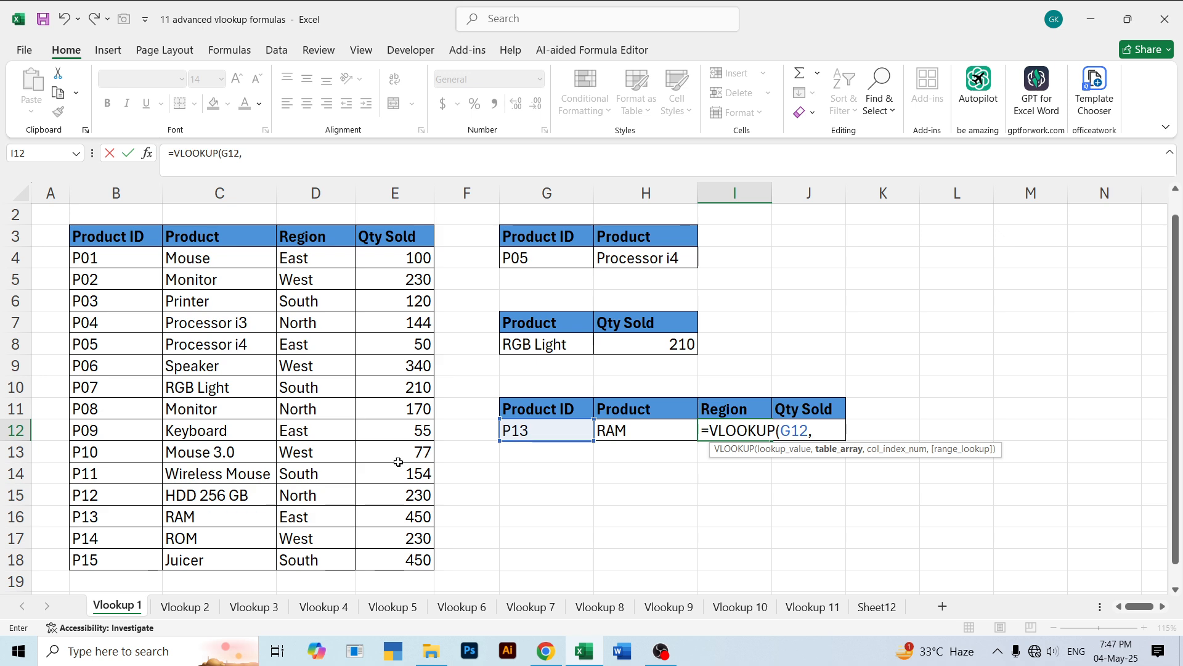
drag(100, 235, 416, 564)
text(,)
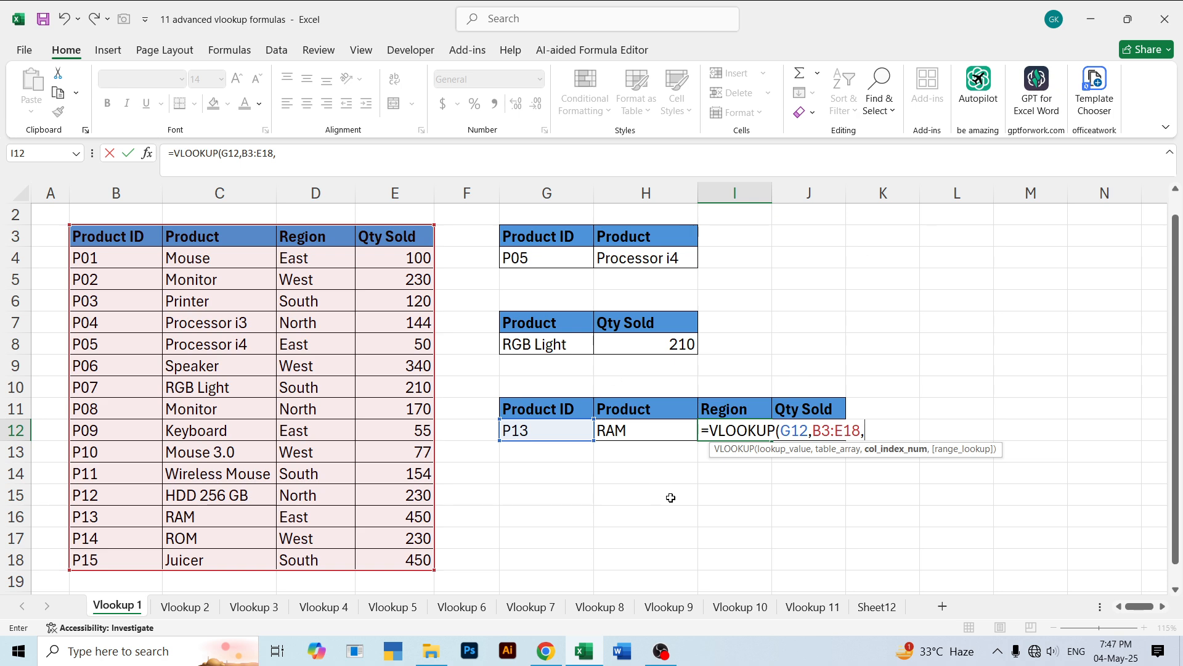
text(3,0))
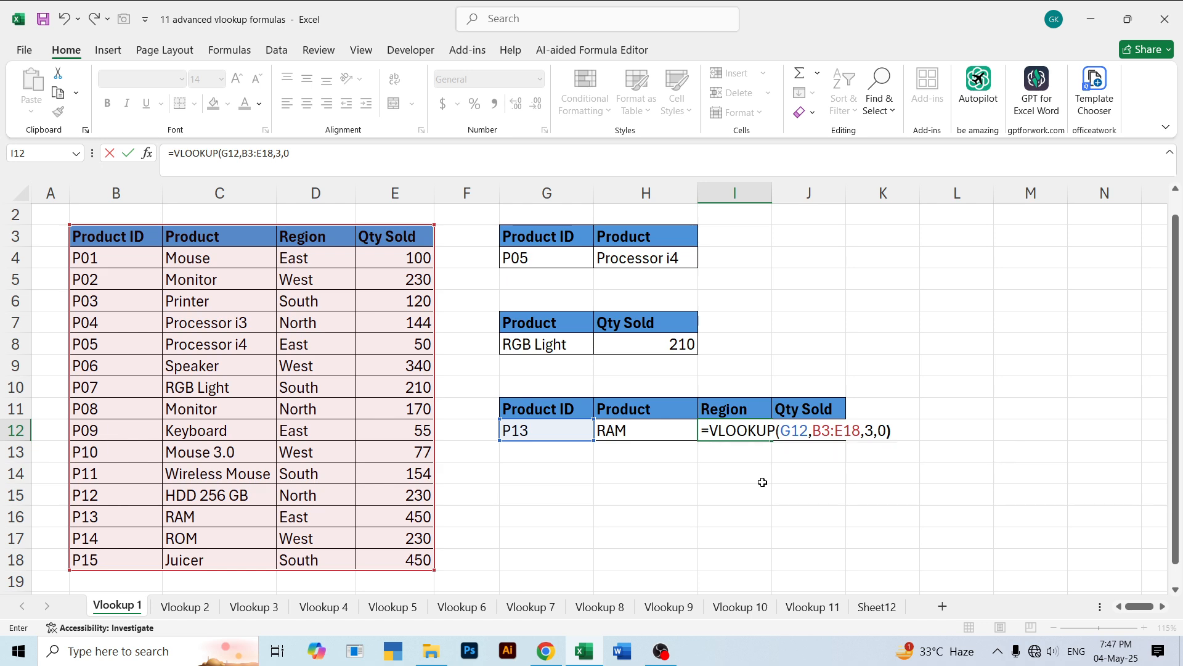
key(Return)
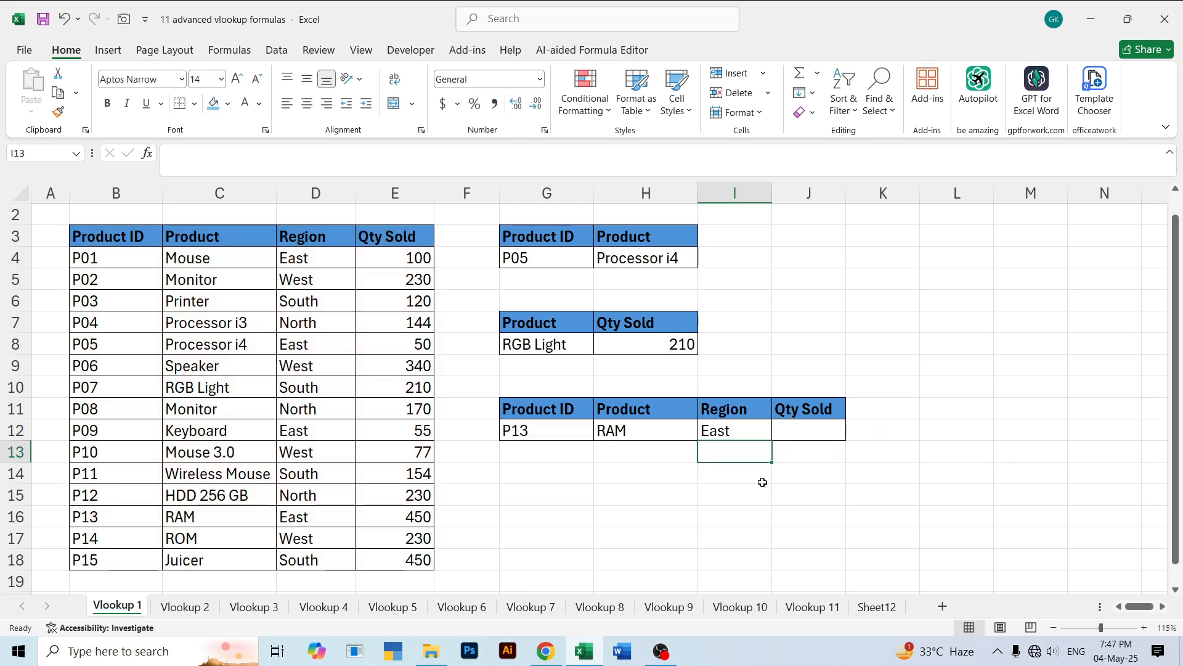
- Enter =VLOOKUP(G12,B3:E18,4,0) in J12 to return the quantity sold for the product ID in G12
click(795, 434)
text(=vlo)
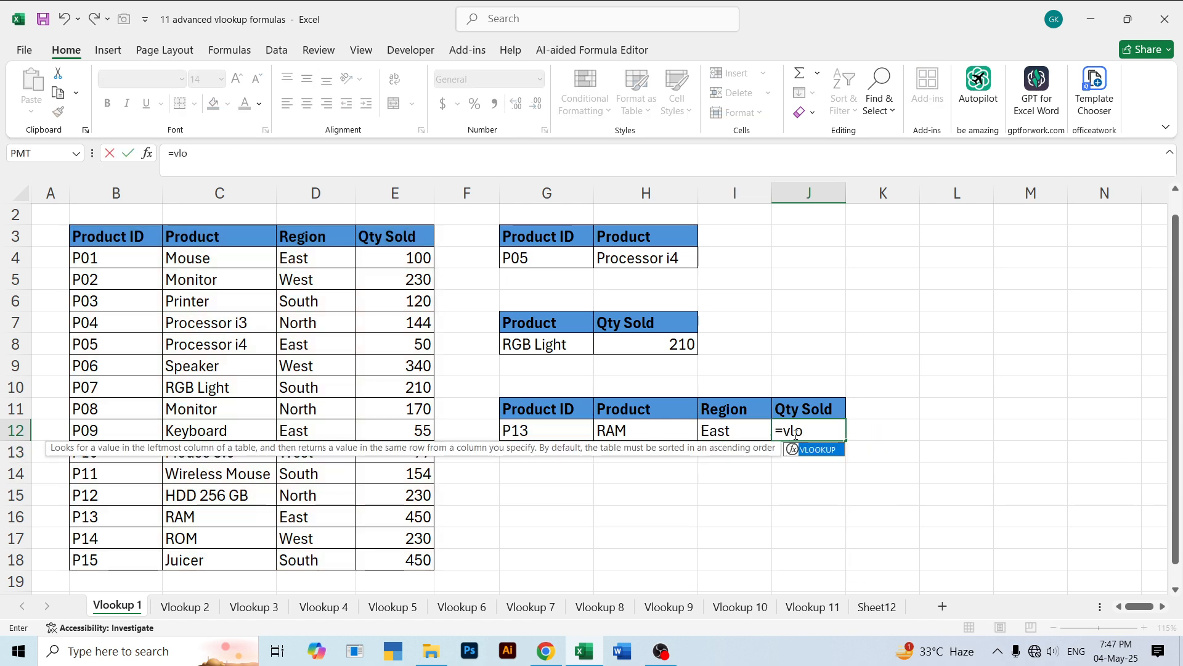
key(Tab)
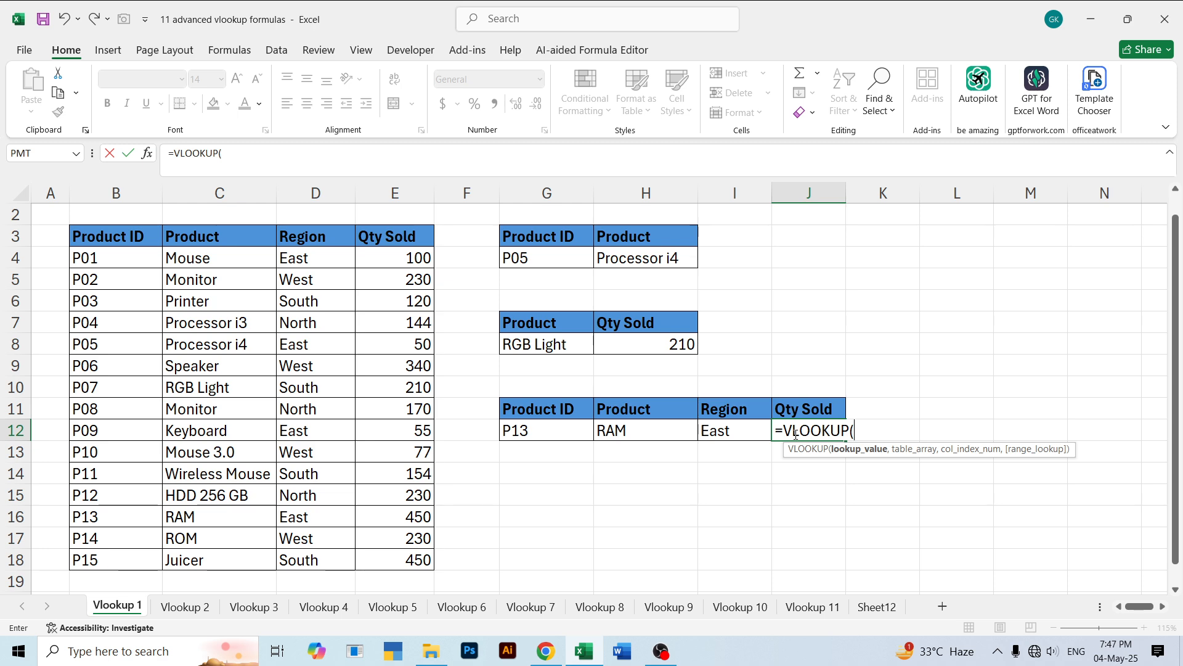
click(537, 430)
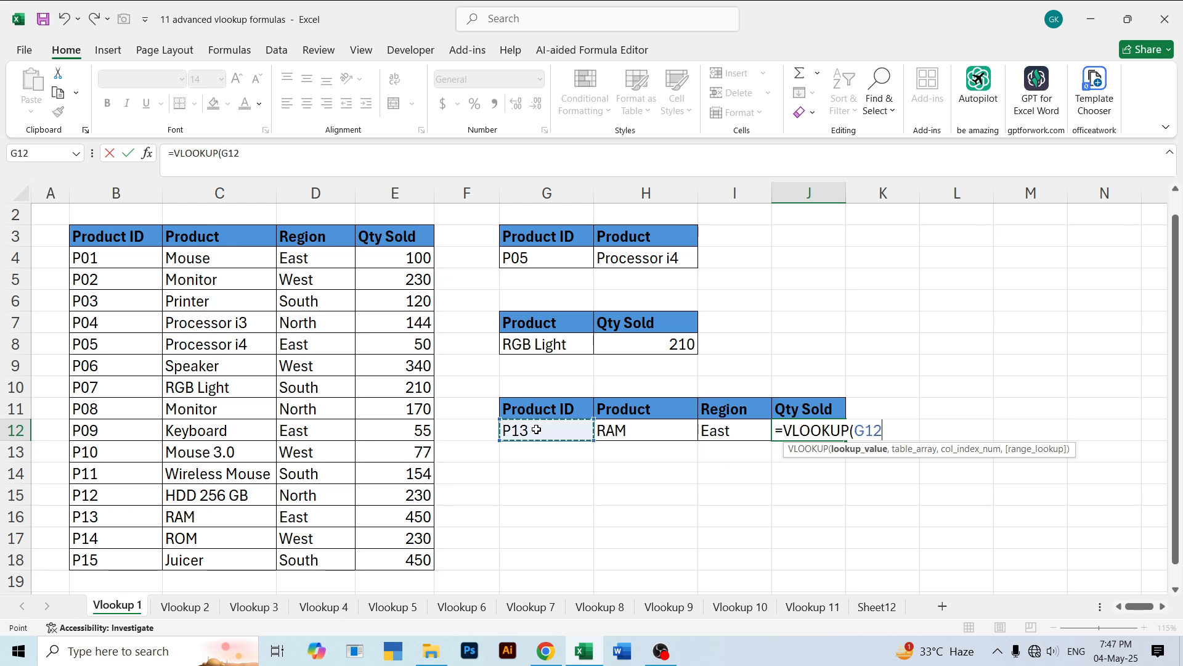
text(,)
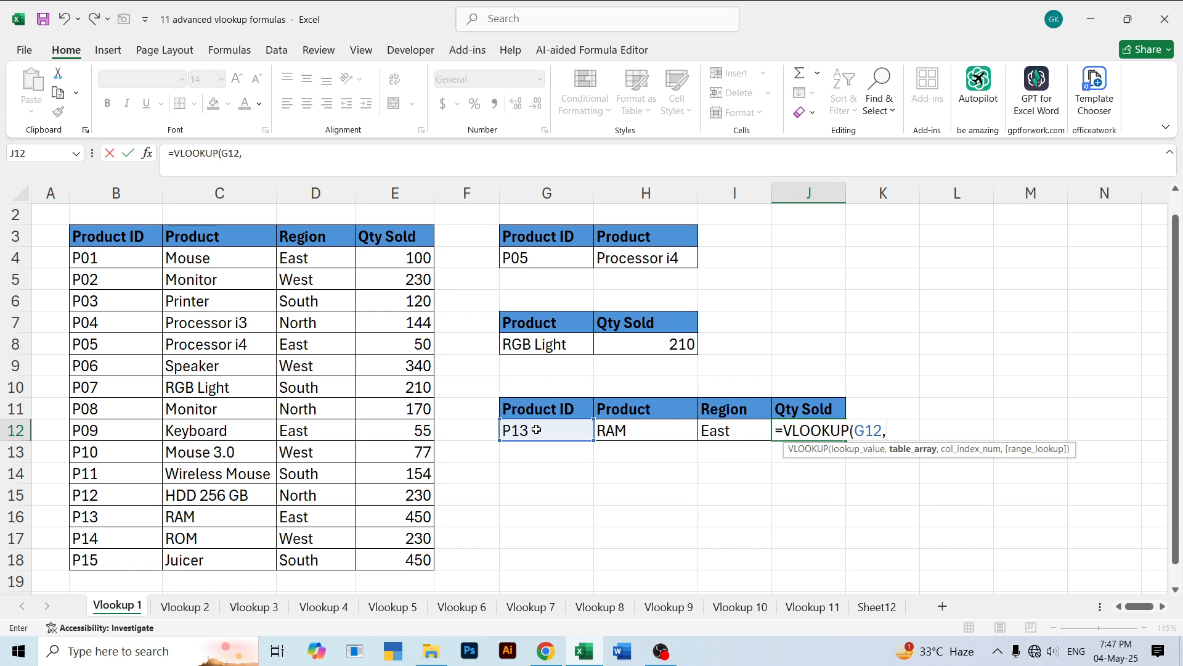
drag(84, 239, 373, 543)
text(,4)
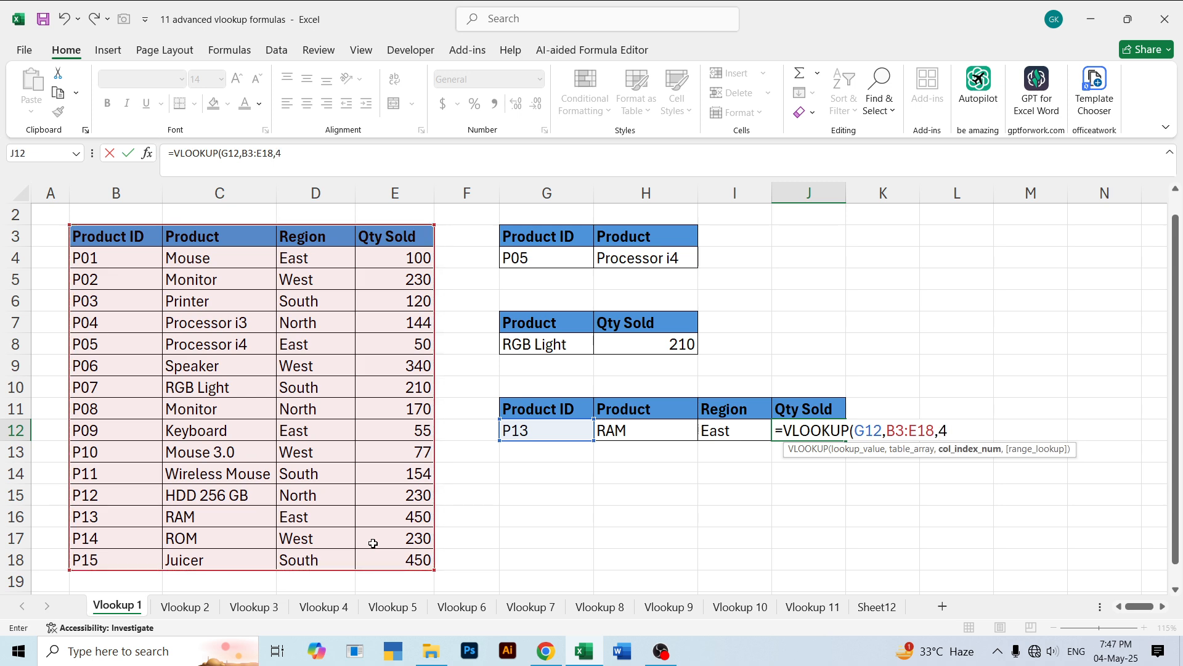
text(,0))
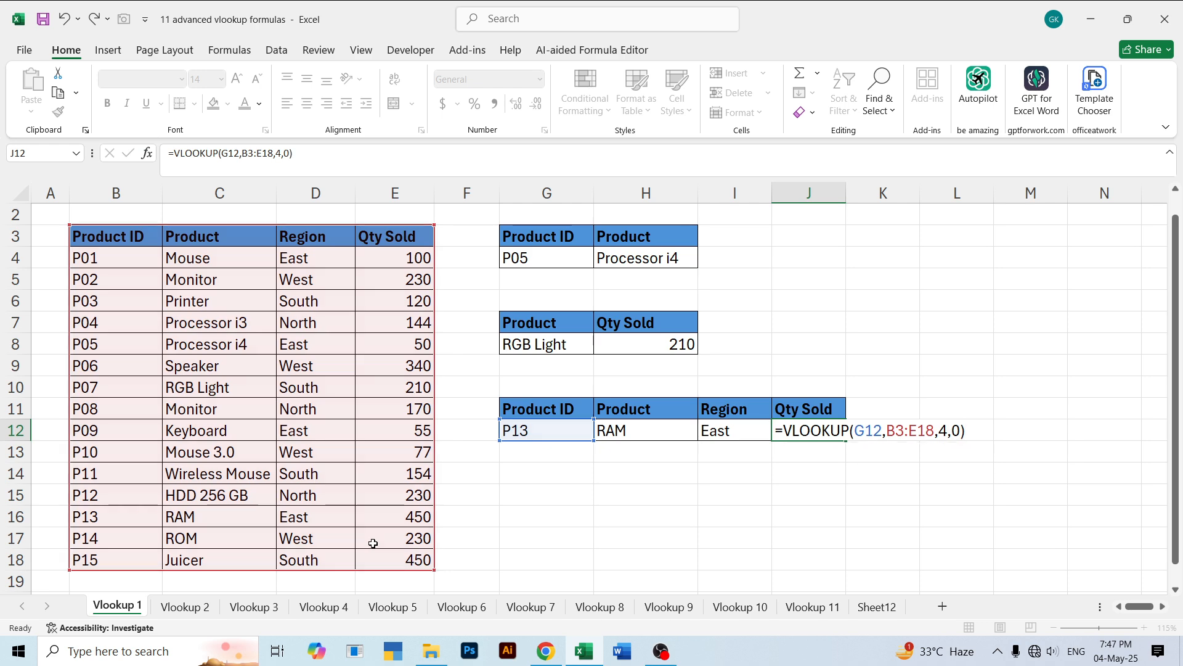
key(Return)
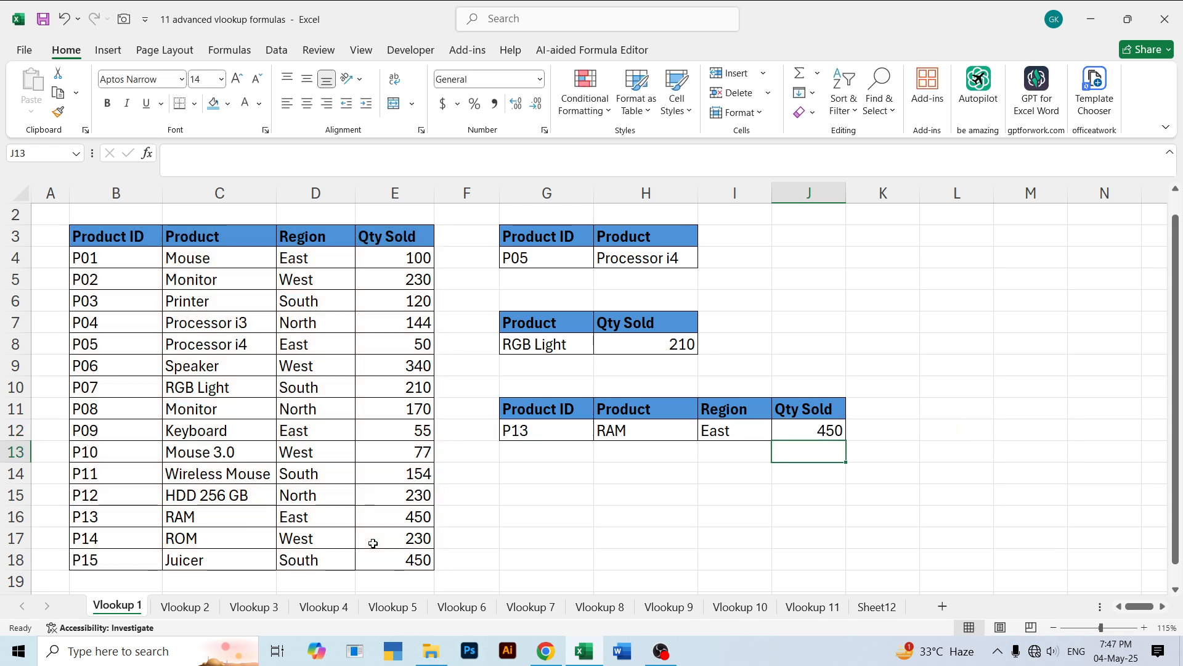
- Re-enter P13 as the lookup product ID in G12
click(539, 432)
double_click(538, 432)
key(BackSpace)
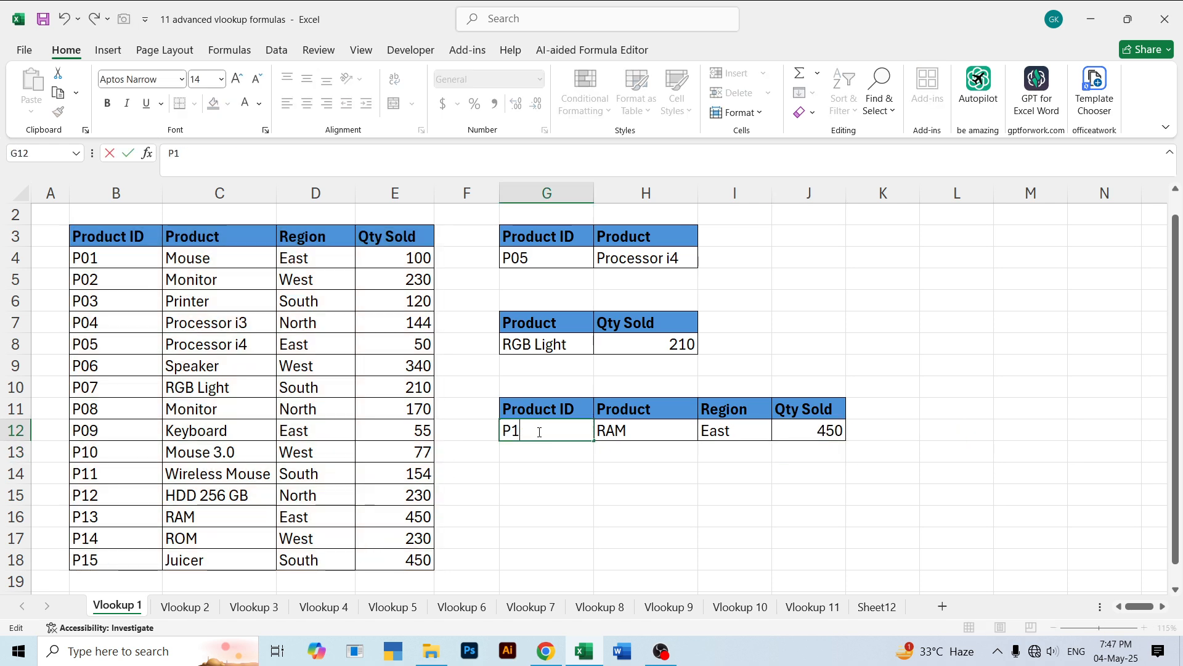
key(BackSpace)
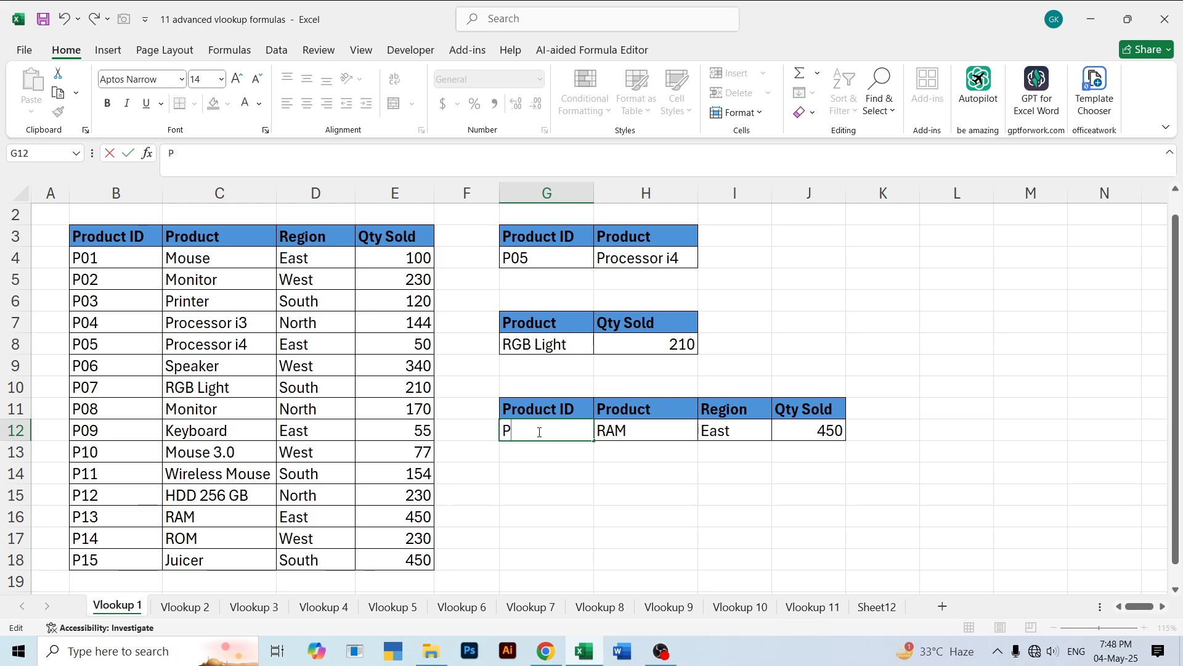
text(13)
key(Return)
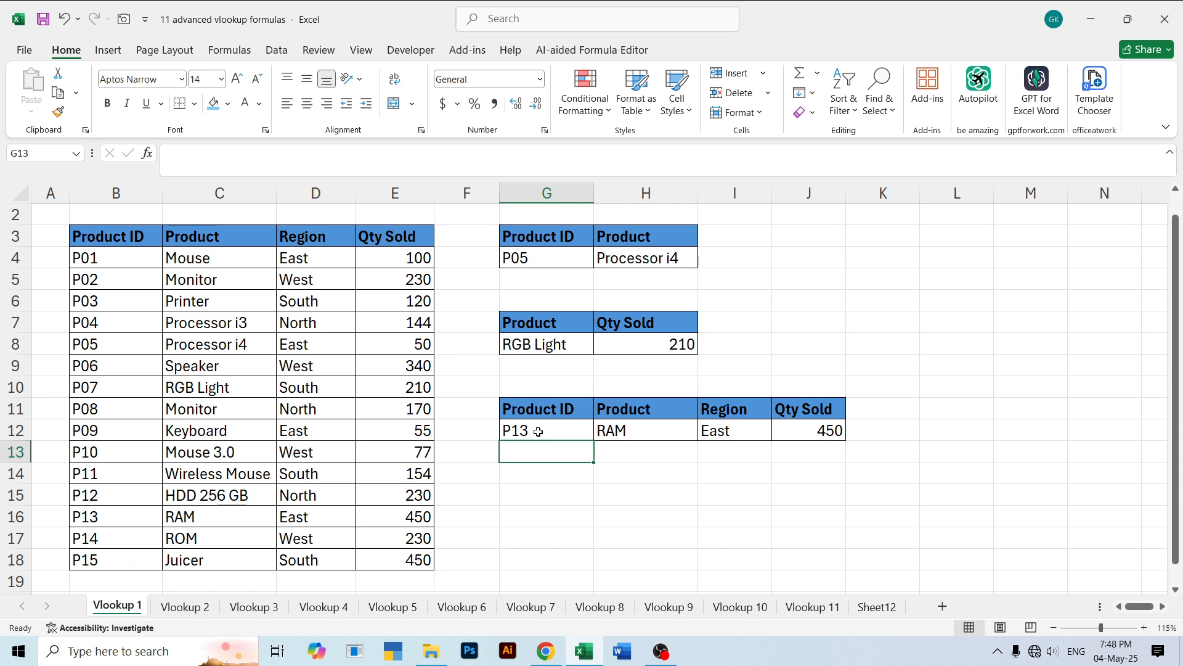
- Check the product, region and quantity formulas across H12, I12 and J12
click(538, 431)
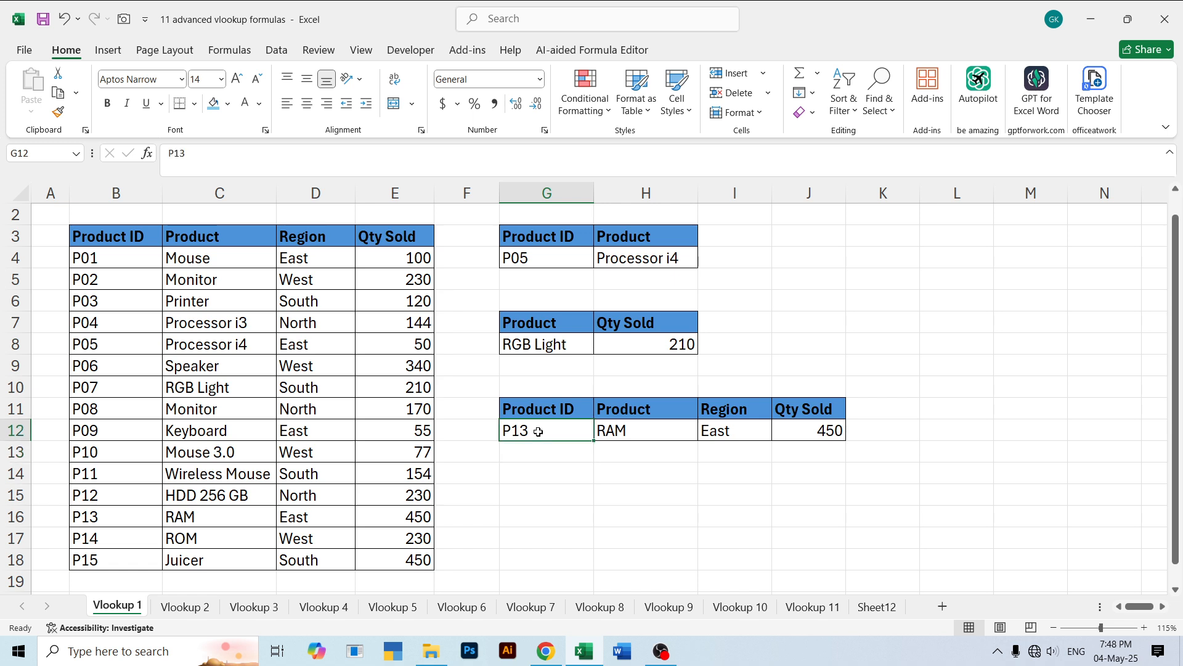
key(Right)
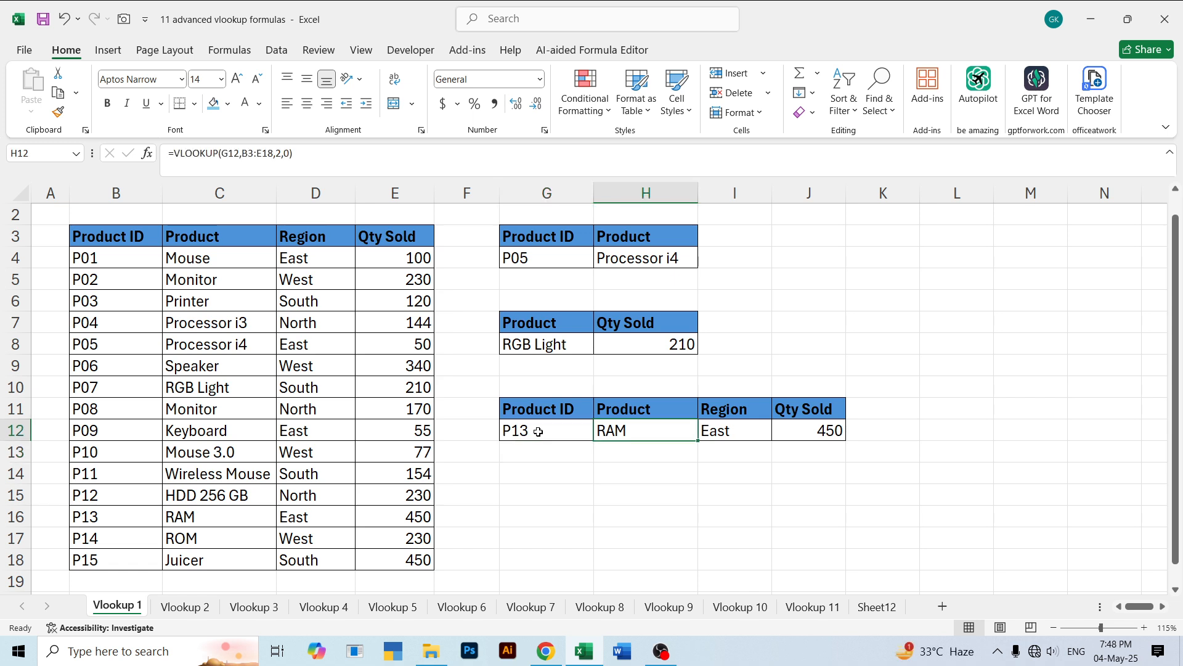
key(Right)
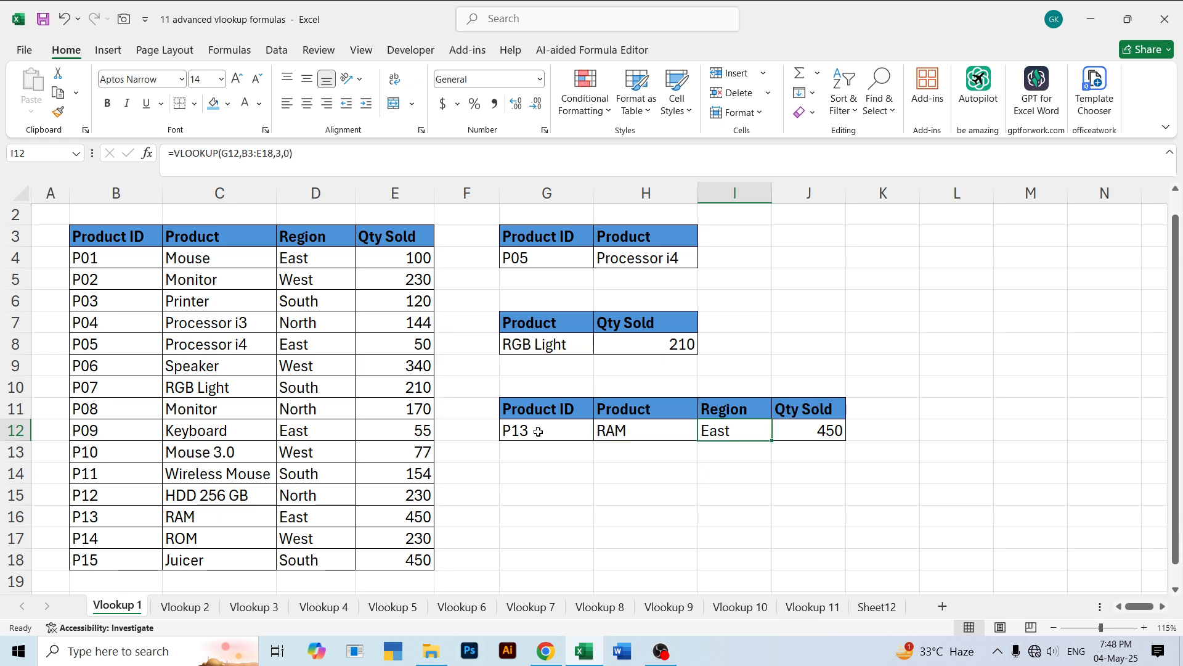
key(Right)
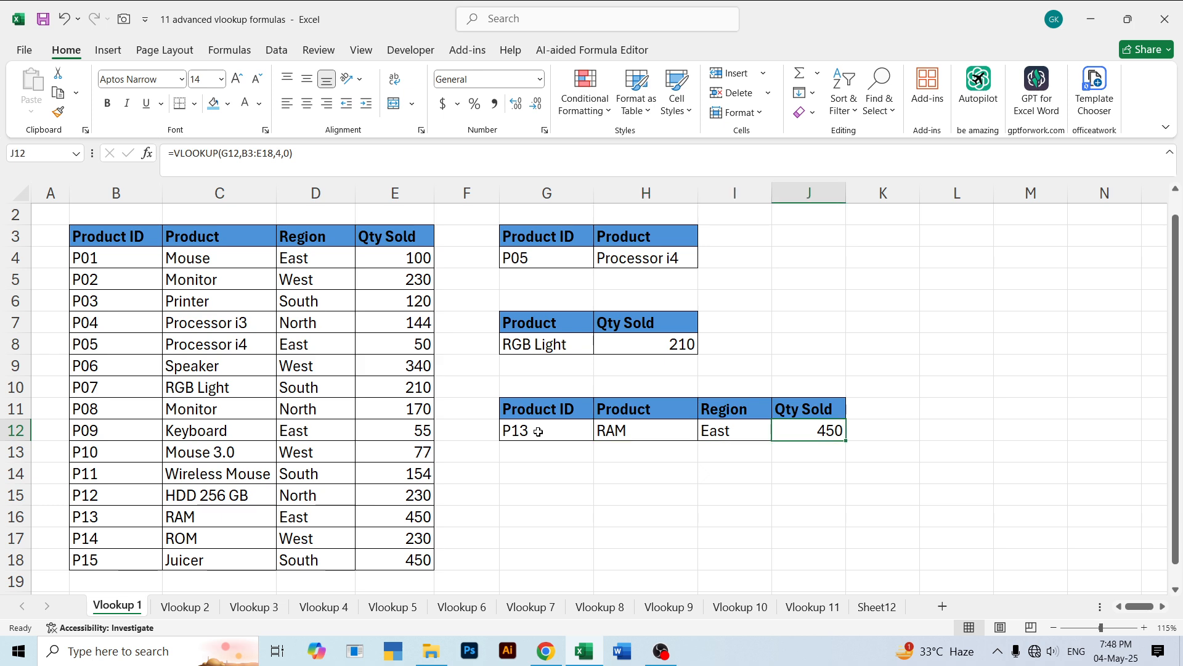
- Change the lookup product ID in G12 to P01 to test the three formulas in that row
key(Left)
key(Left)
key(Left)
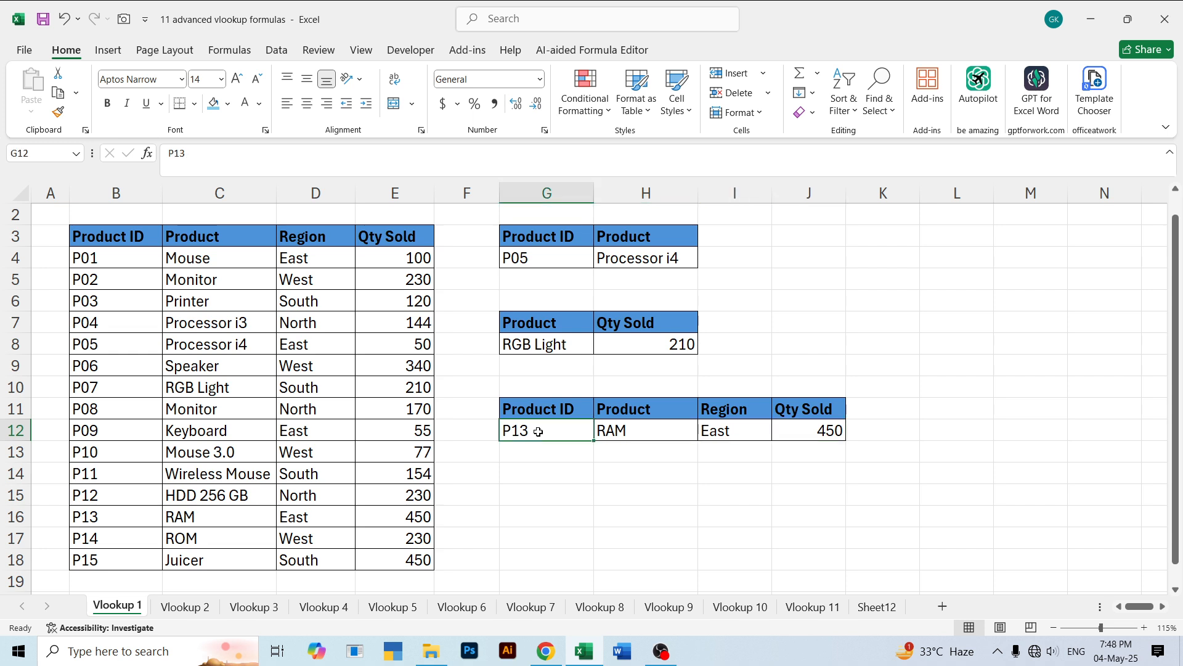
key(BackSpace)
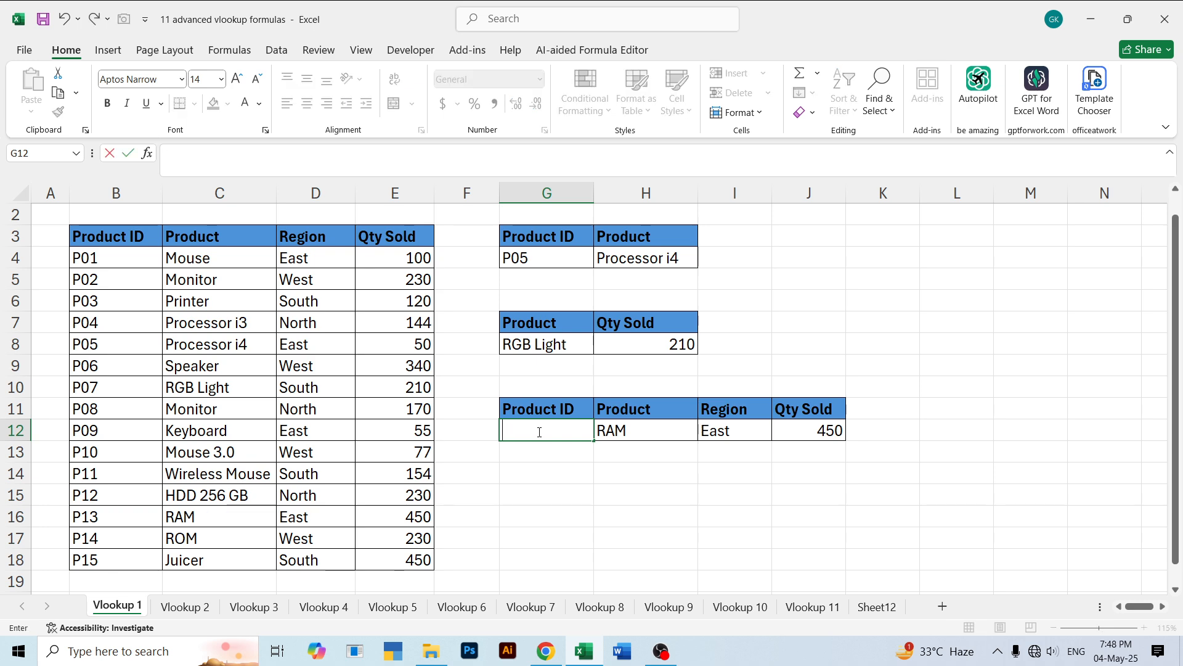
text(P01)
key(Return)
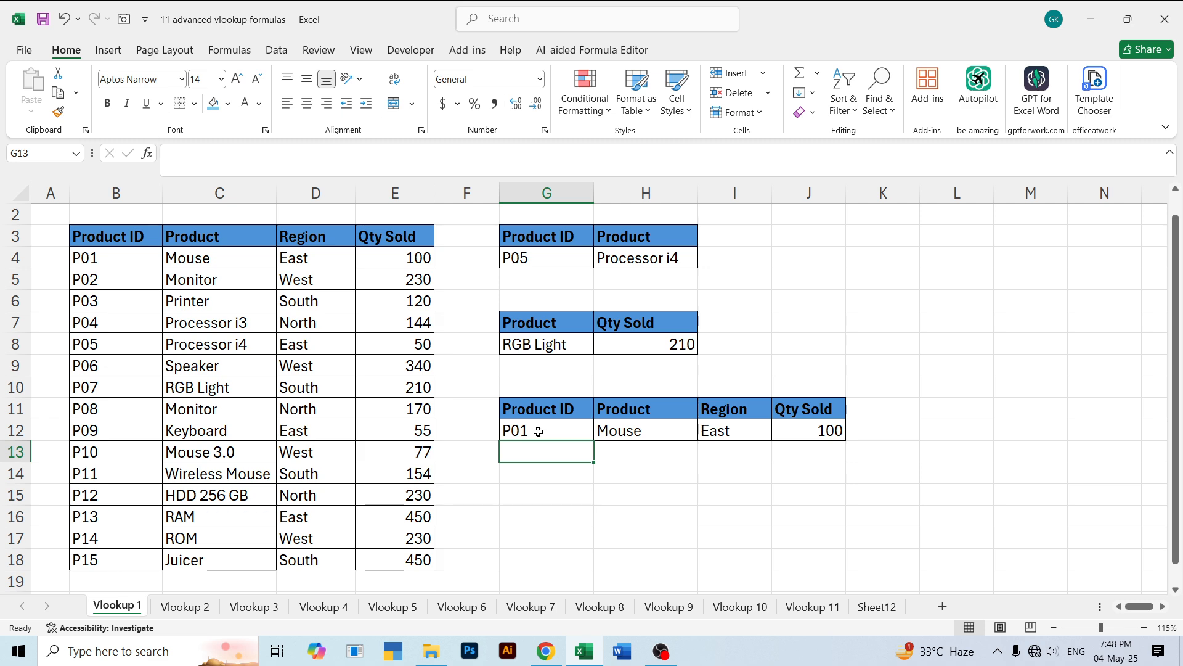
click(538, 432)
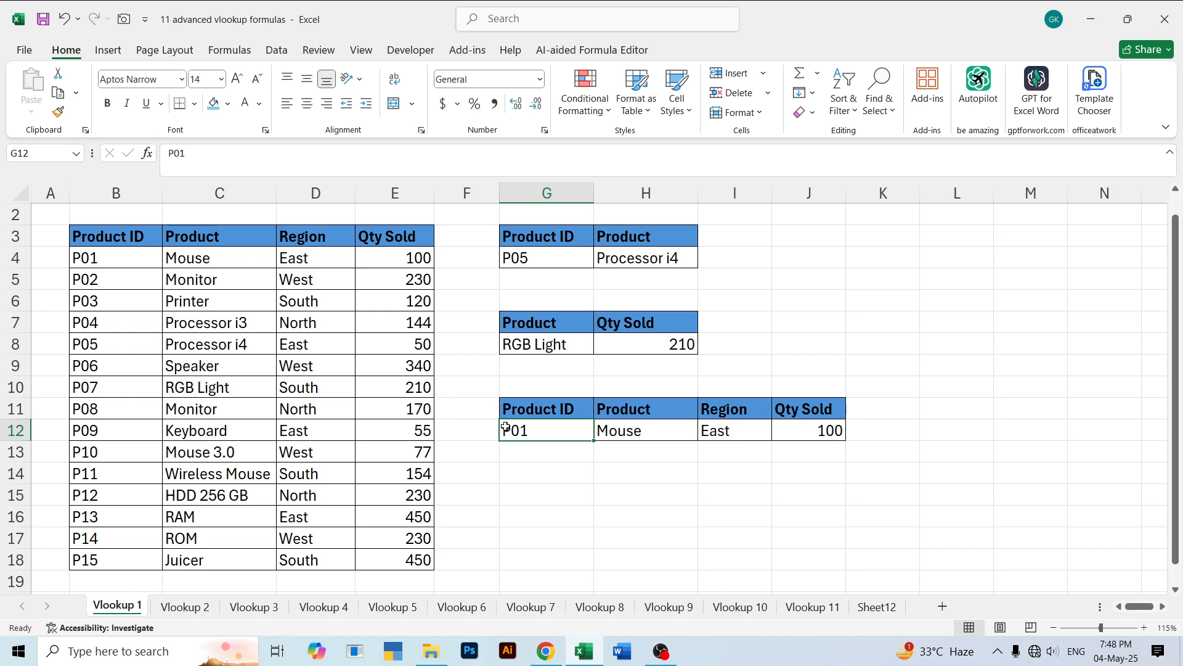
drag(99, 237, 392, 555)
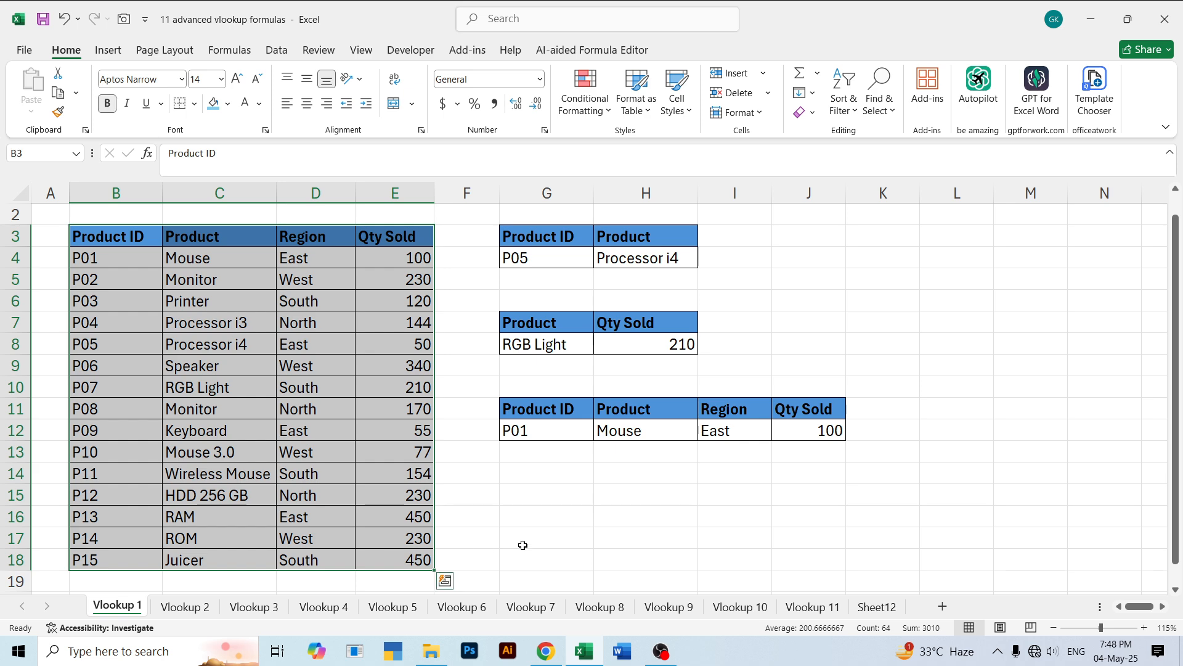
click(524, 519)
- Replace the lookup product ID in G12 with "P 15", including the space
click(513, 430)
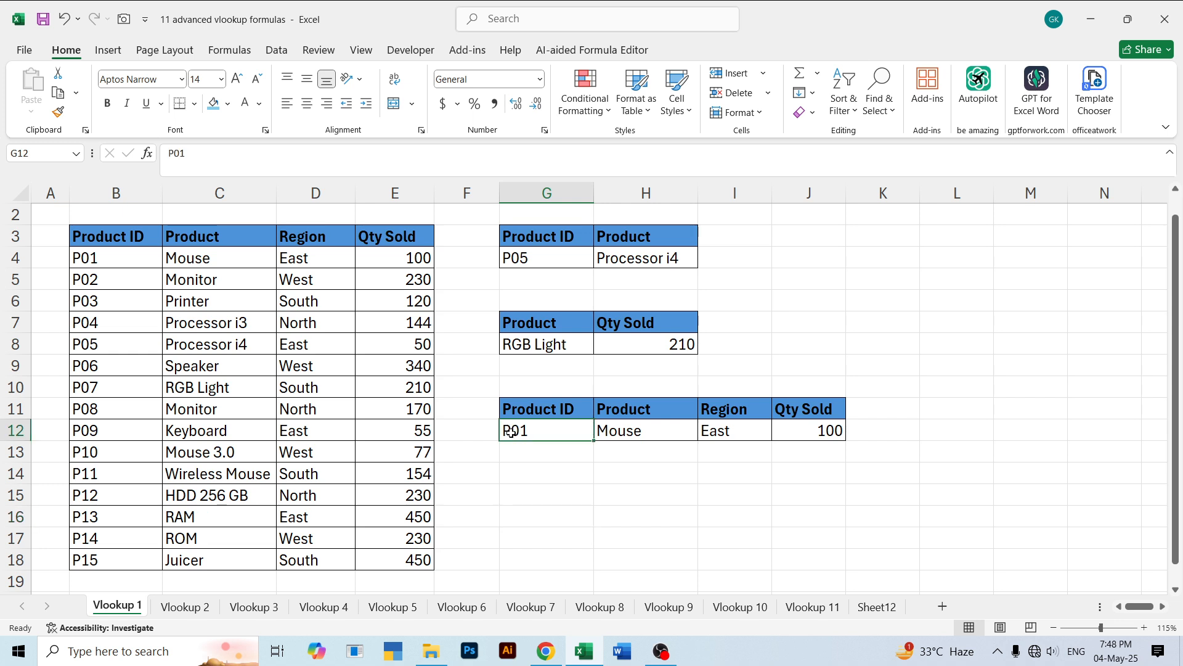
double_click(536, 430)
key(BackSpace)
key(BackSpace)
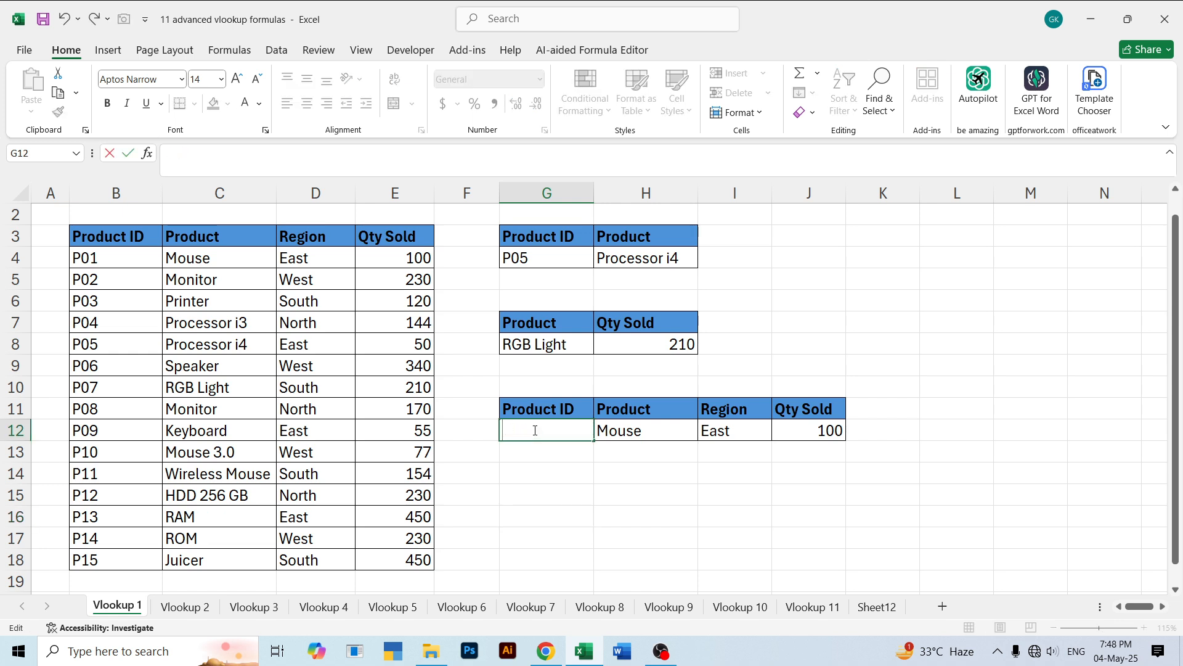
text(P 15)
key(Return)
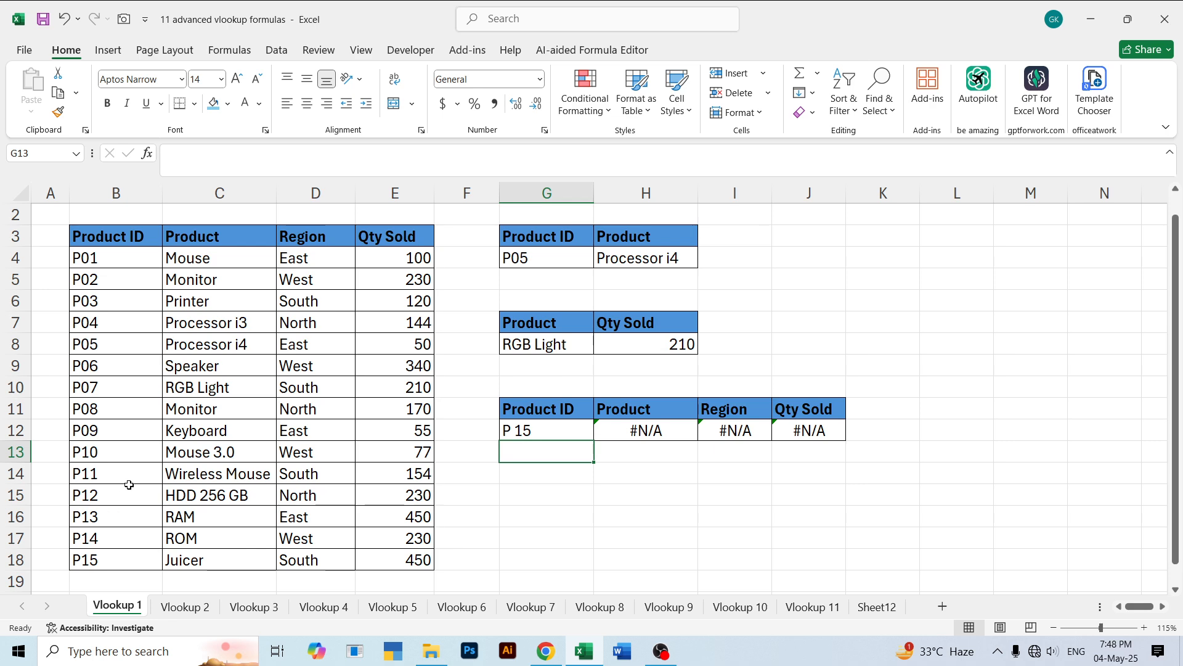
scroll(126, 482, up, 1)
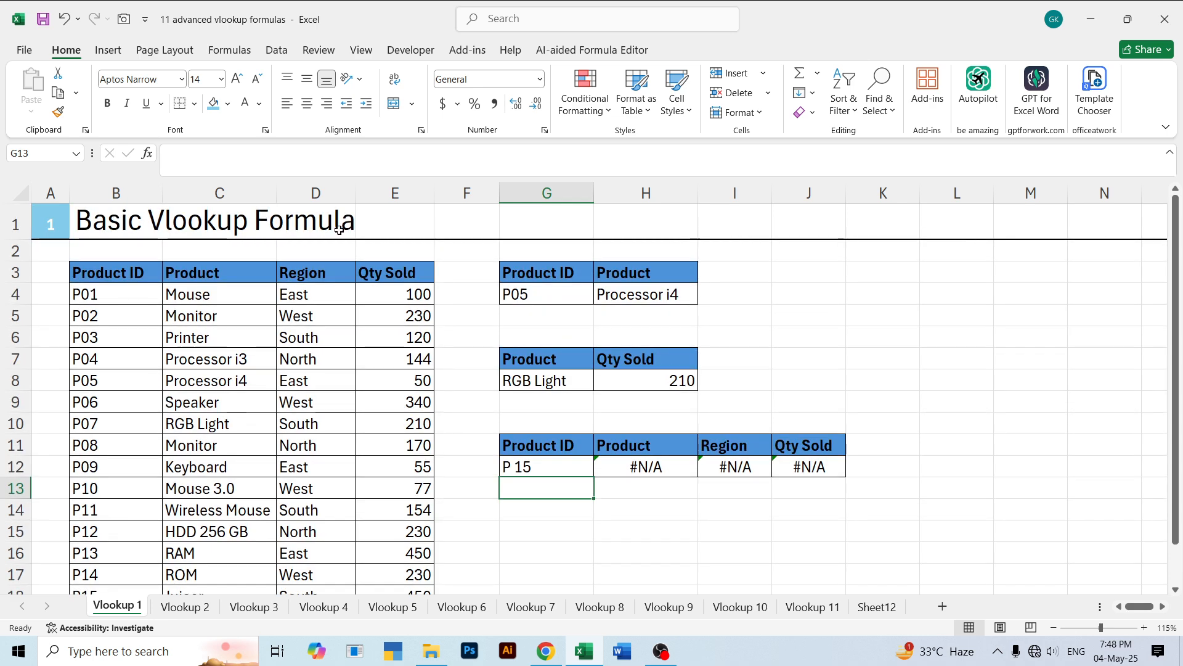
click(439, 386)
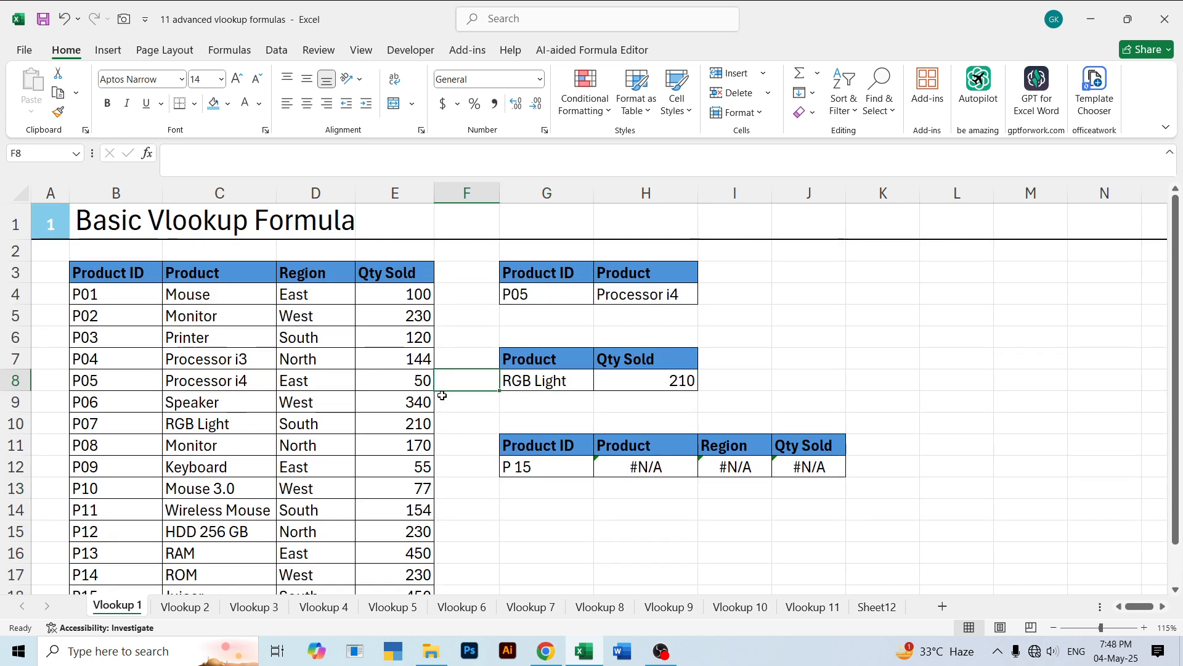